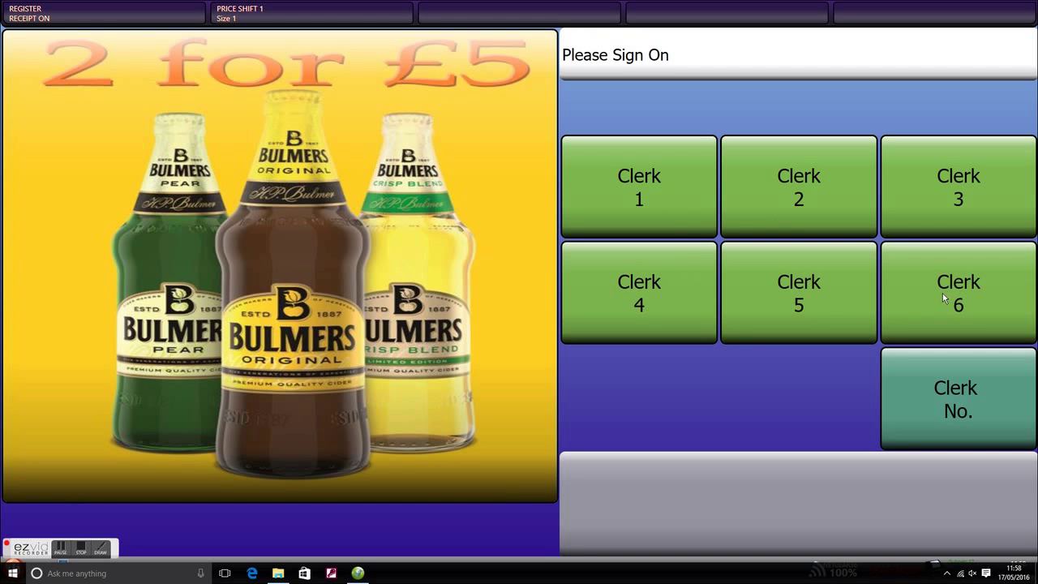
pyautogui.click(933, 392)
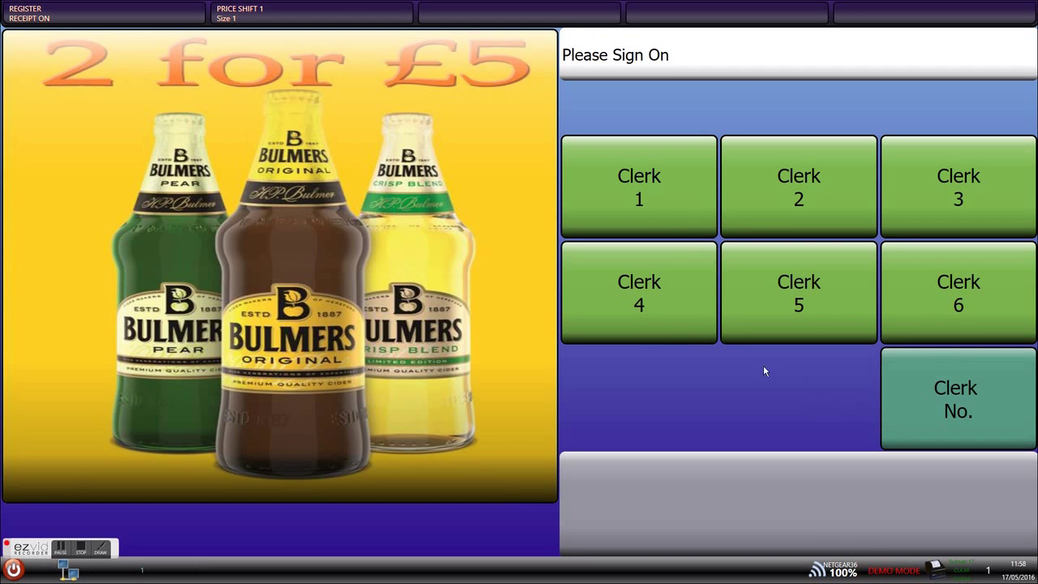
pyautogui.click(689, 264)
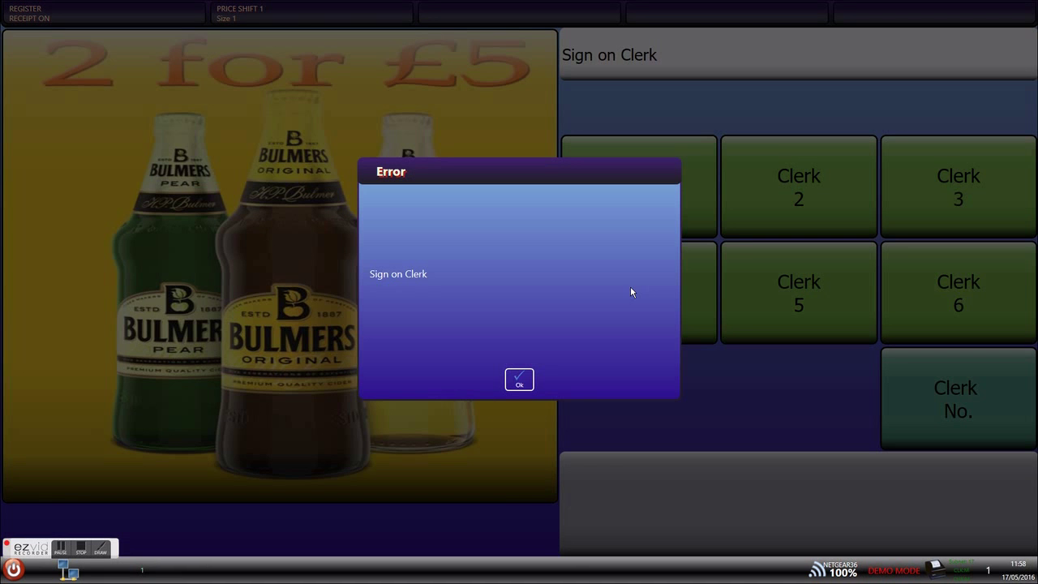
pyautogui.click(520, 380)
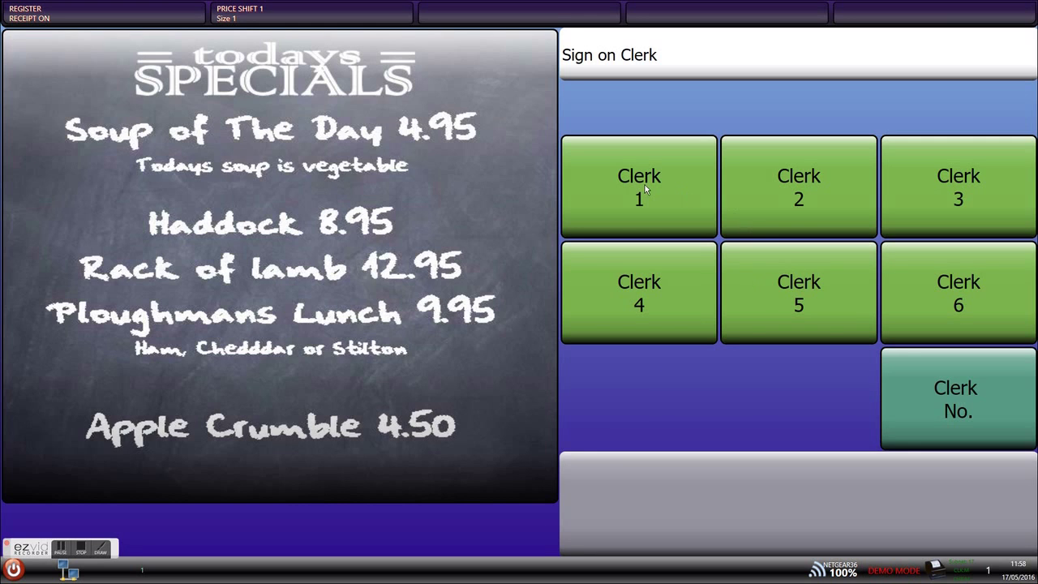
pyautogui.click(896, 192)
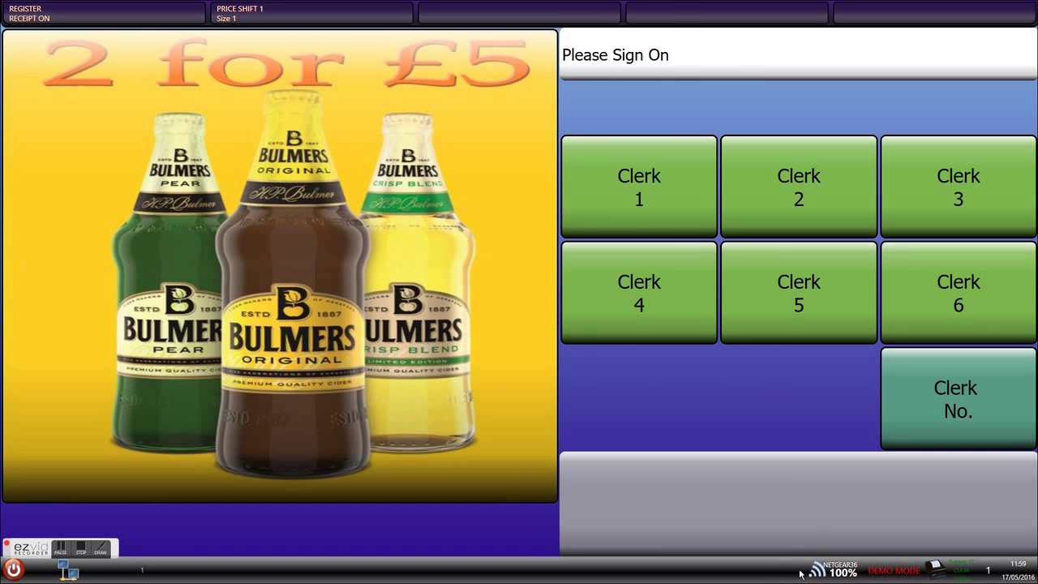
# Sign on as Clerk 1 and ring up two Fosters, two Milds, one Black Sheep, one Theakstons and one Heineken
pyautogui.click(621, 195)
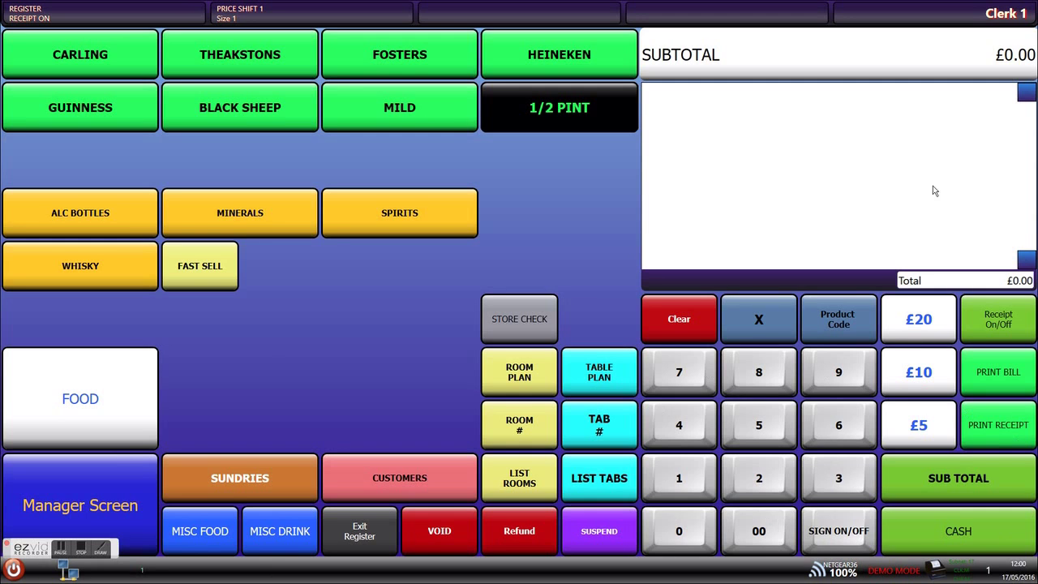
pyautogui.click(399, 65)
pyautogui.click(398, 109)
pyautogui.click(267, 97)
pyautogui.click(284, 71)
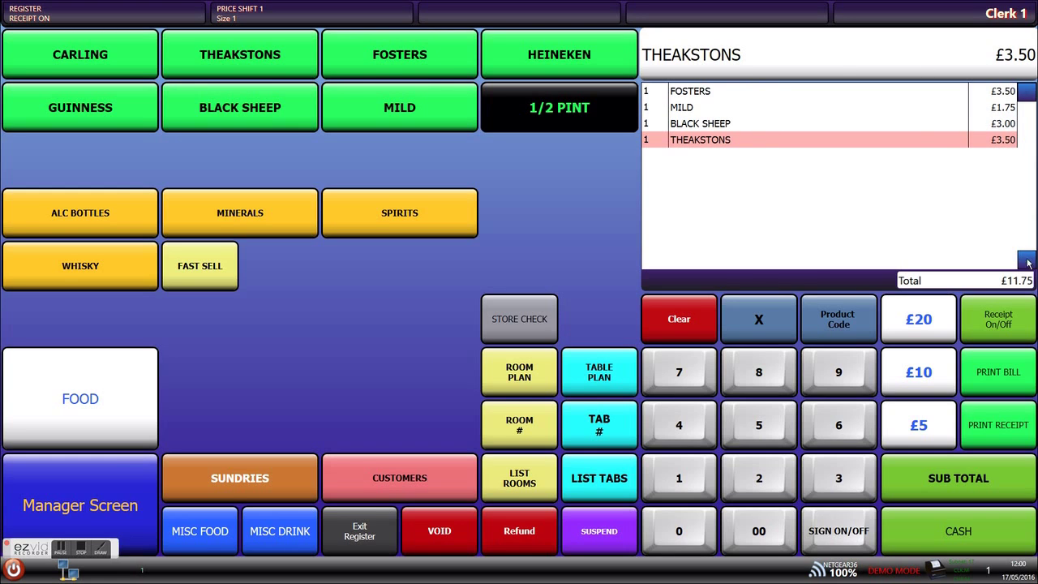
pyautogui.click(587, 65)
pyautogui.click(451, 63)
pyautogui.click(442, 94)
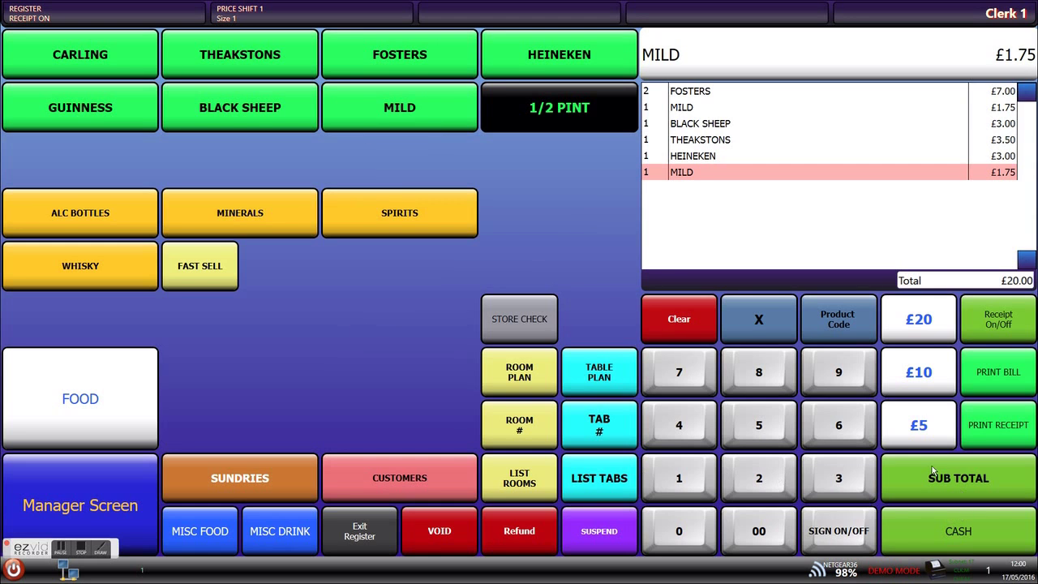
# Subtotal the drinks sale, tender £35.00 in cash, and cancel the receipt print
pyautogui.click(983, 487)
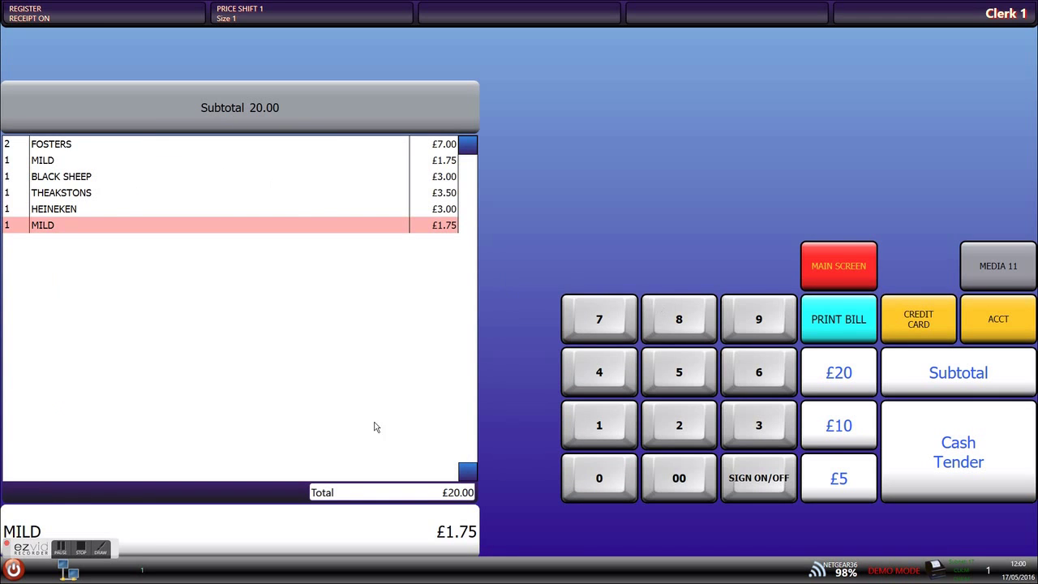
pyautogui.click(740, 428)
pyautogui.click(676, 383)
pyautogui.click(678, 475)
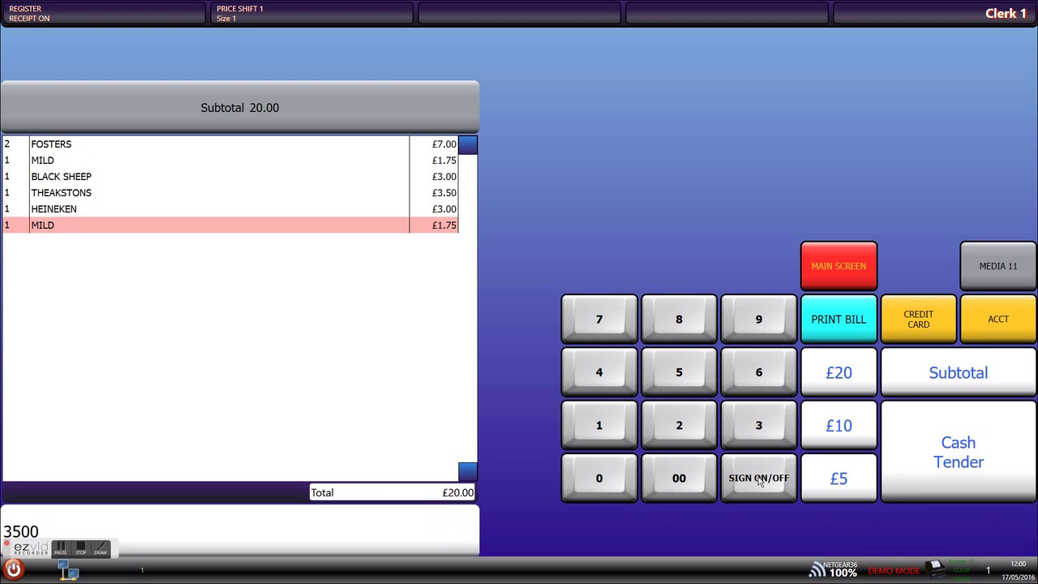
pyautogui.click(927, 476)
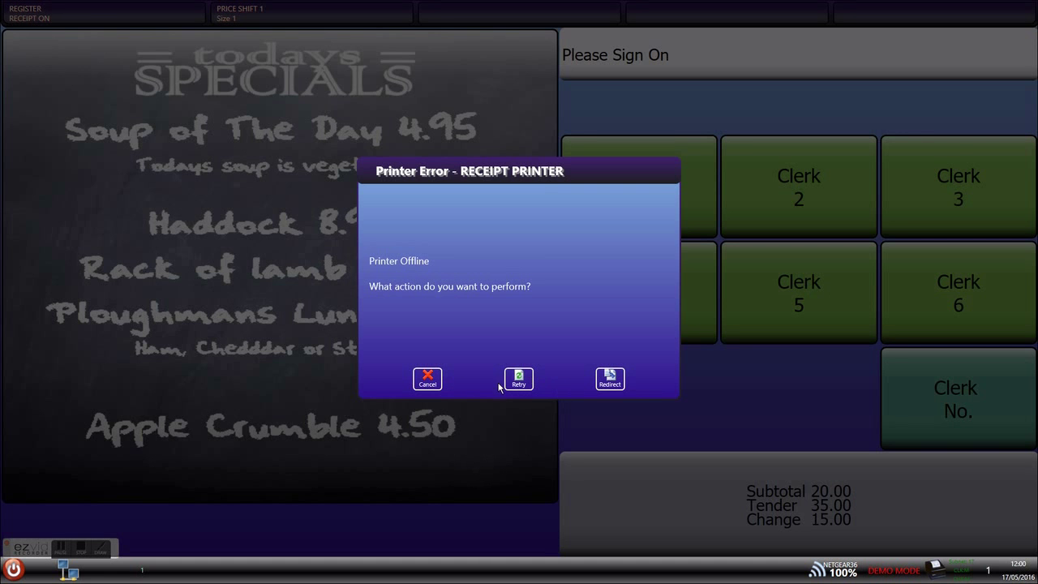
pyautogui.click(427, 378)
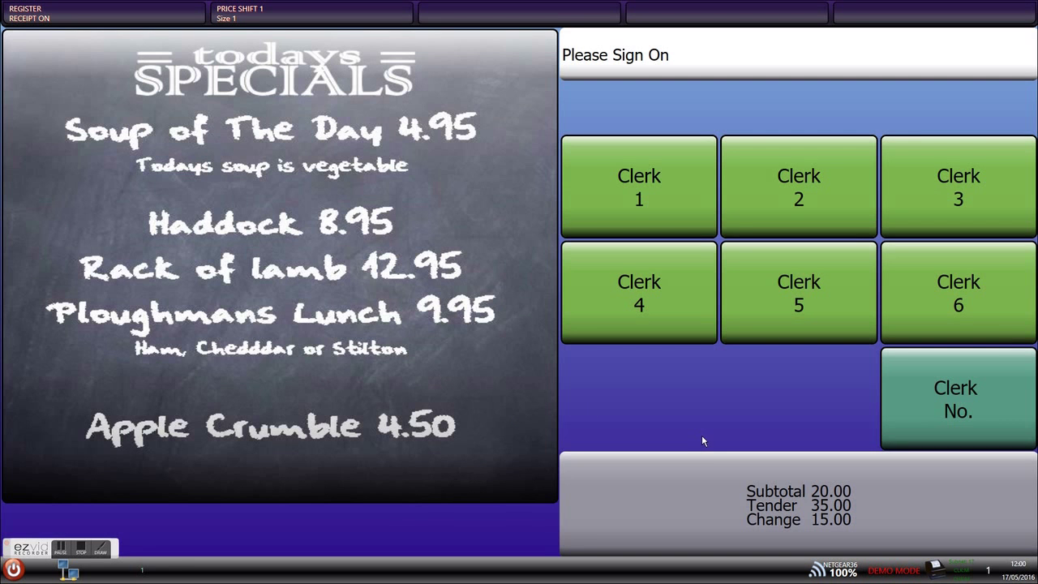
# Ring up one Theakstons and one Fosters as Clerk 1, and sign off and back on with the sale open
pyautogui.click(647, 200)
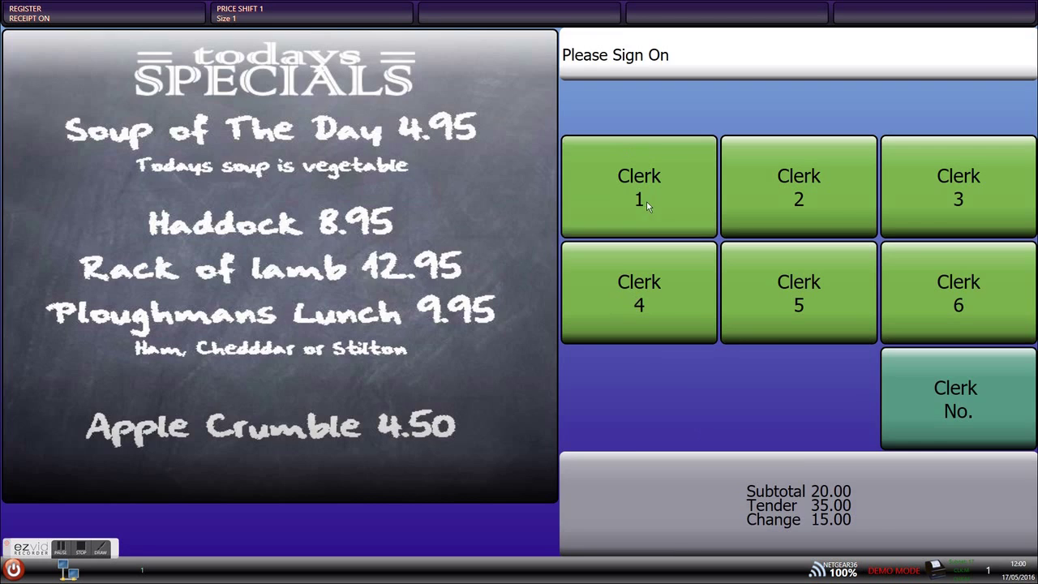
pyautogui.click(273, 64)
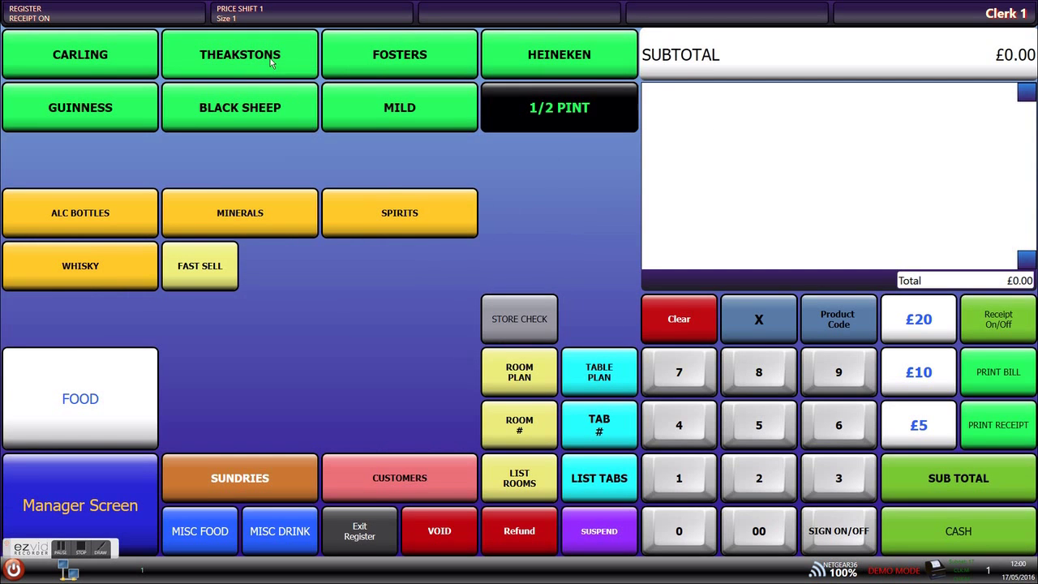
pyautogui.click(355, 65)
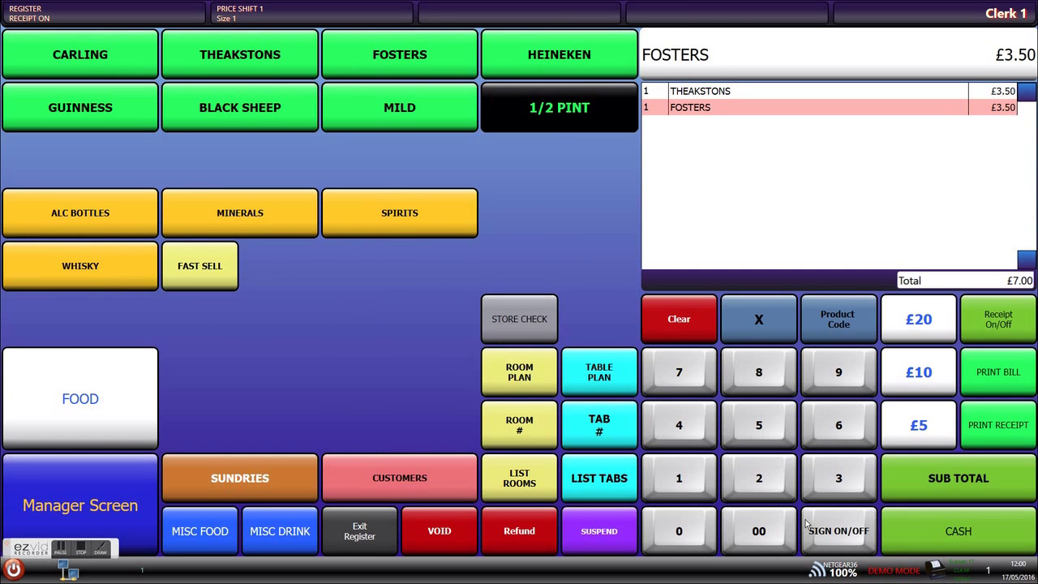
pyautogui.click(854, 543)
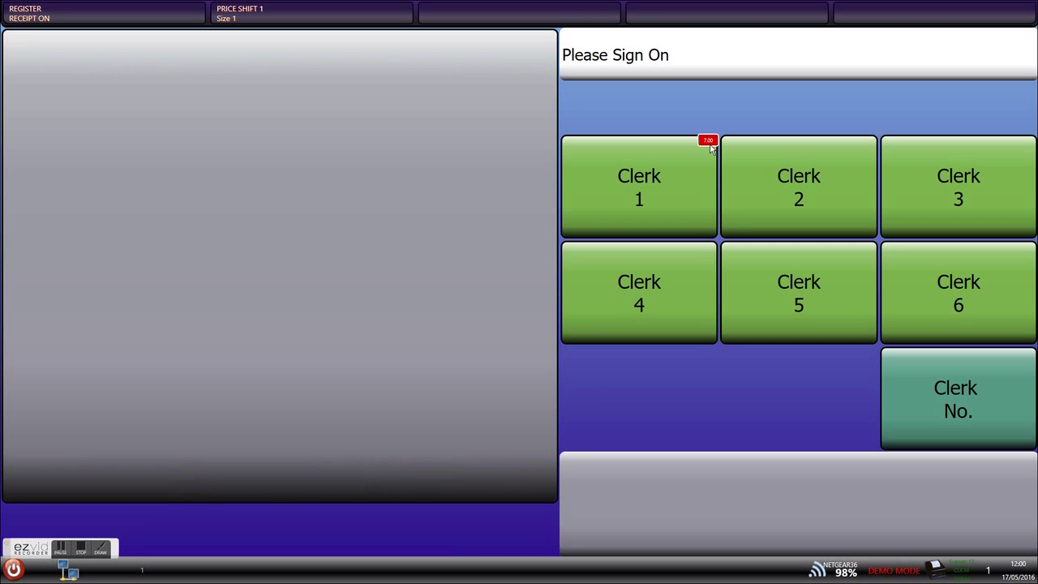
pyautogui.click(673, 176)
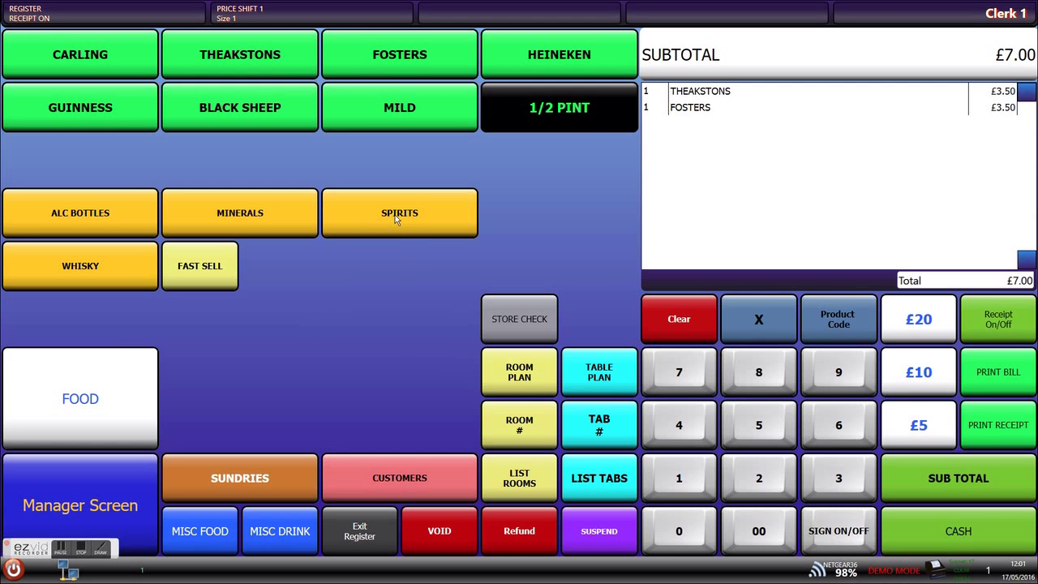
# Add a Baileys, a single Gordons Gin and a double Gordons Gin from the spirits, acknowledging the serving instructions
pyautogui.click(397, 219)
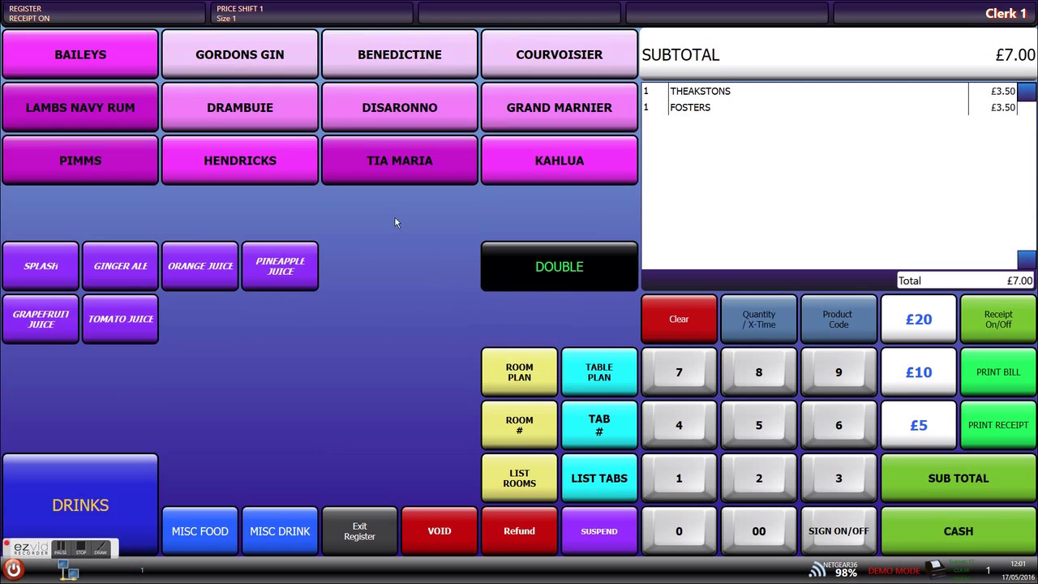
pyautogui.click(112, 56)
pyautogui.click(229, 64)
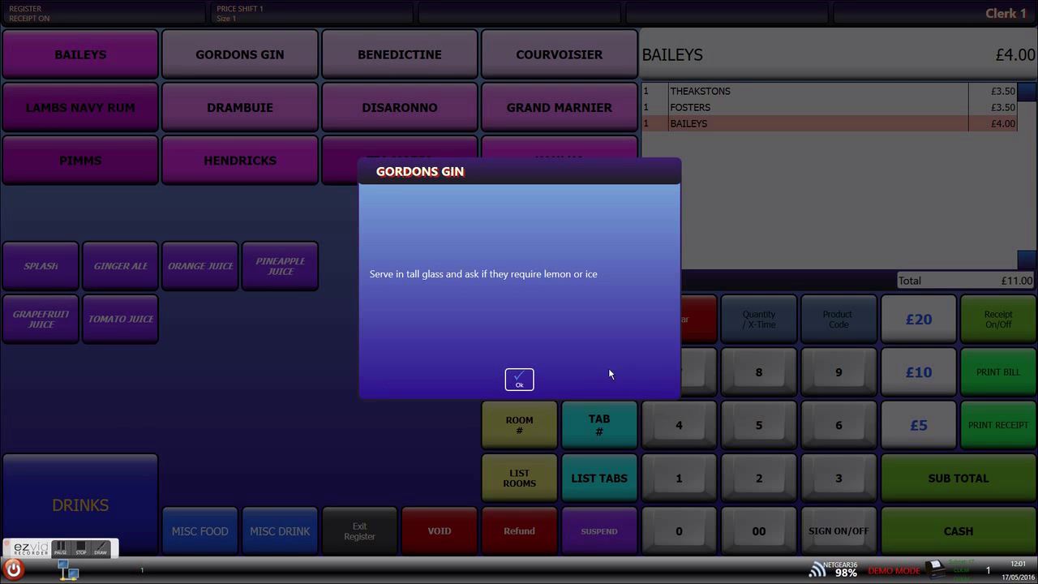
pyautogui.click(521, 379)
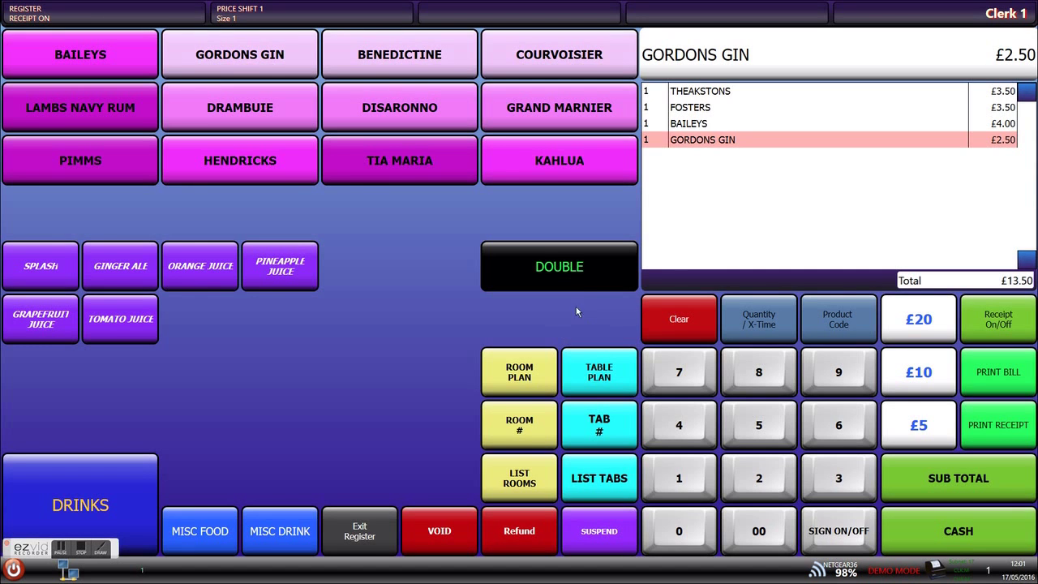
pyautogui.click(573, 273)
pyautogui.click(267, 70)
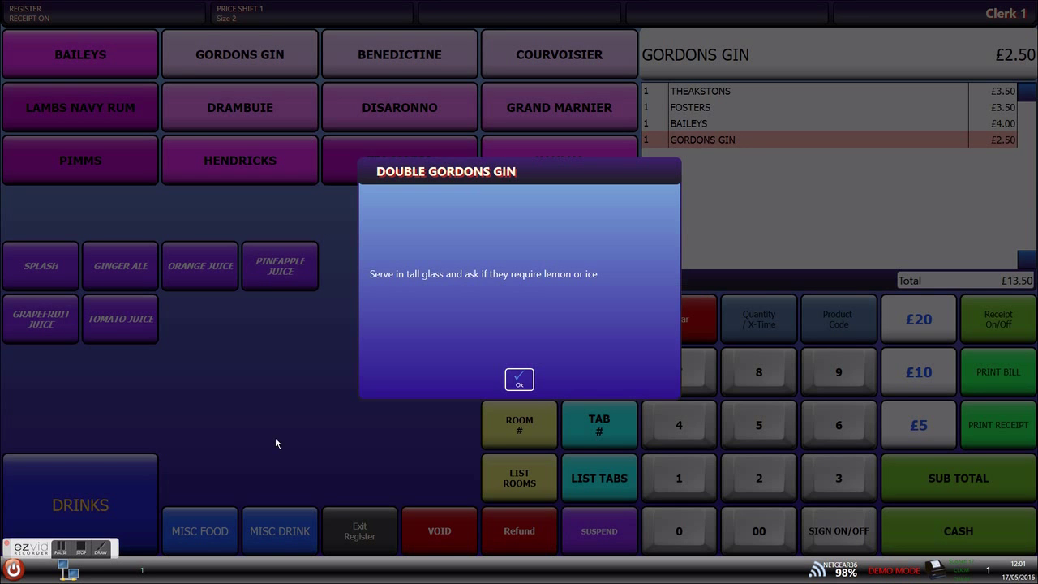
pyautogui.click(516, 380)
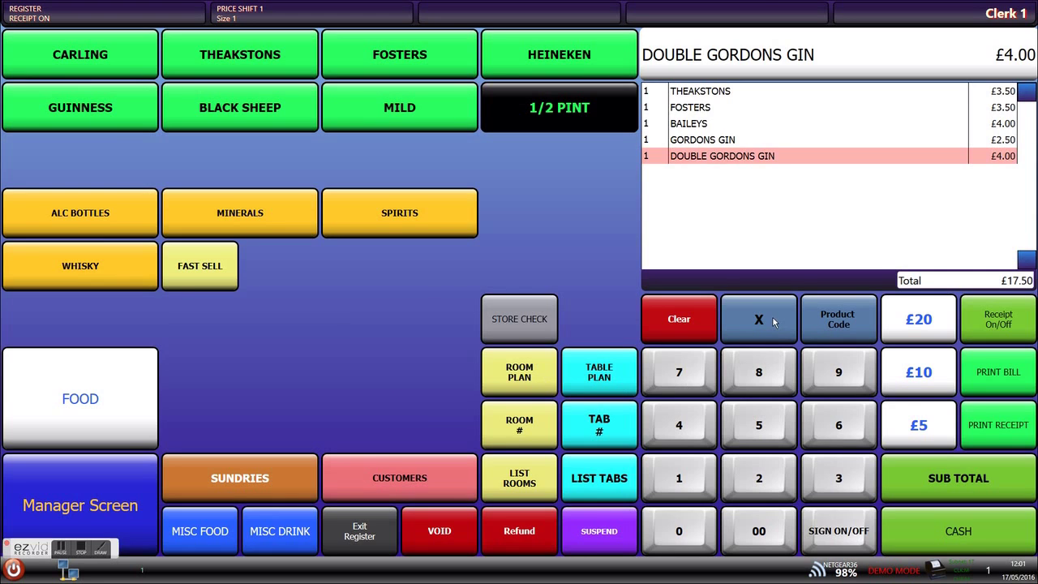
# Add five Fosters to the sale as one multiplied quantity entry
pyautogui.click(753, 420)
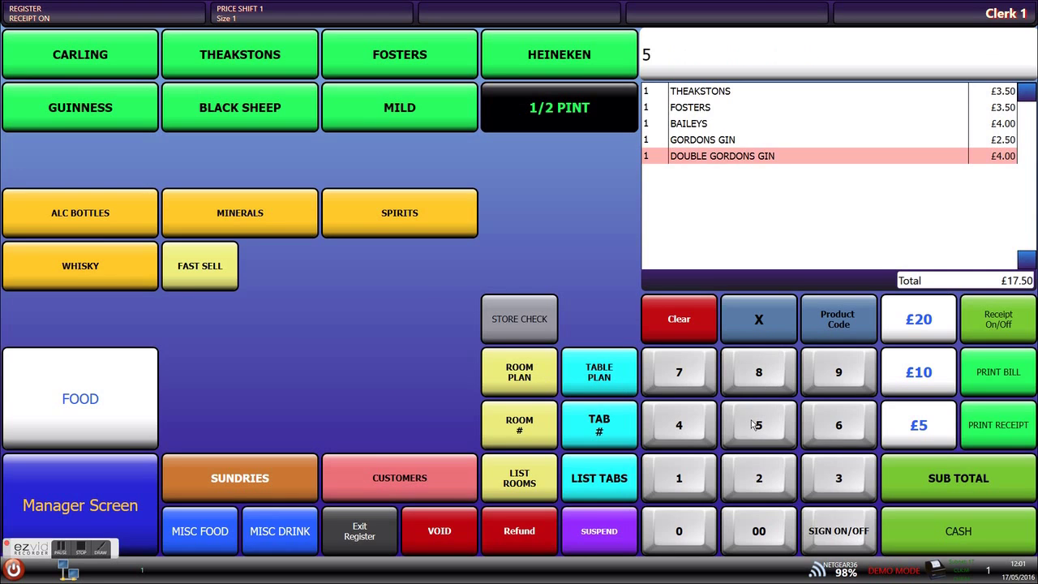
pyautogui.click(754, 334)
pyautogui.click(440, 62)
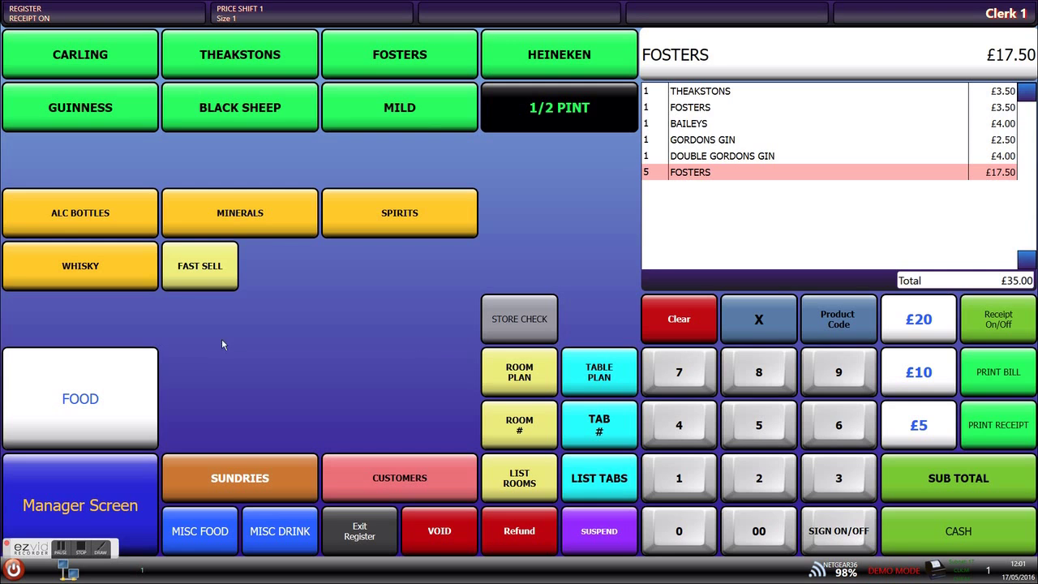
# Add a sirloin steak from the grill food, cooked medium and served with chips
pyautogui.click(101, 382)
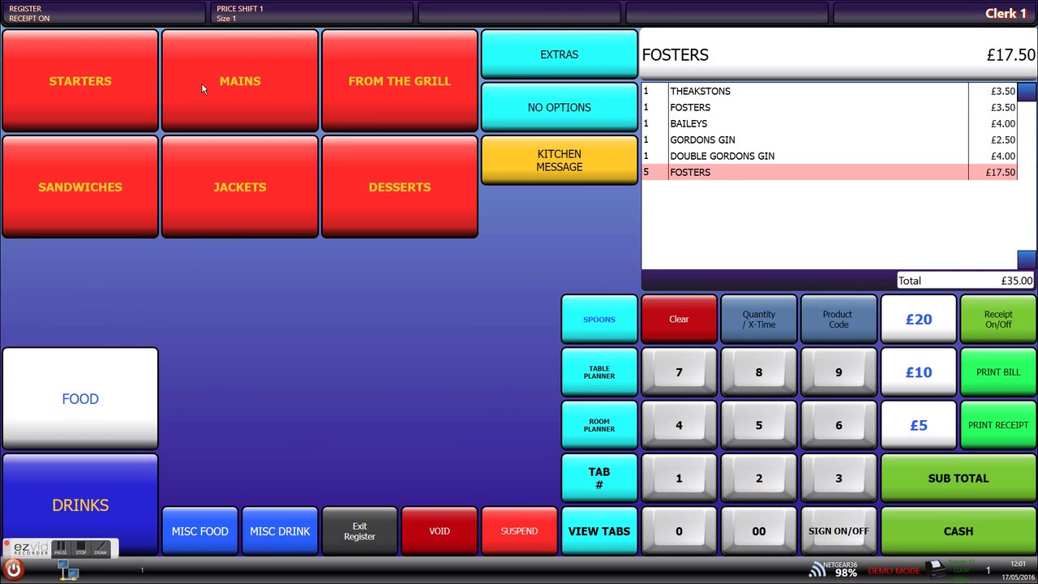
pyautogui.click(396, 83)
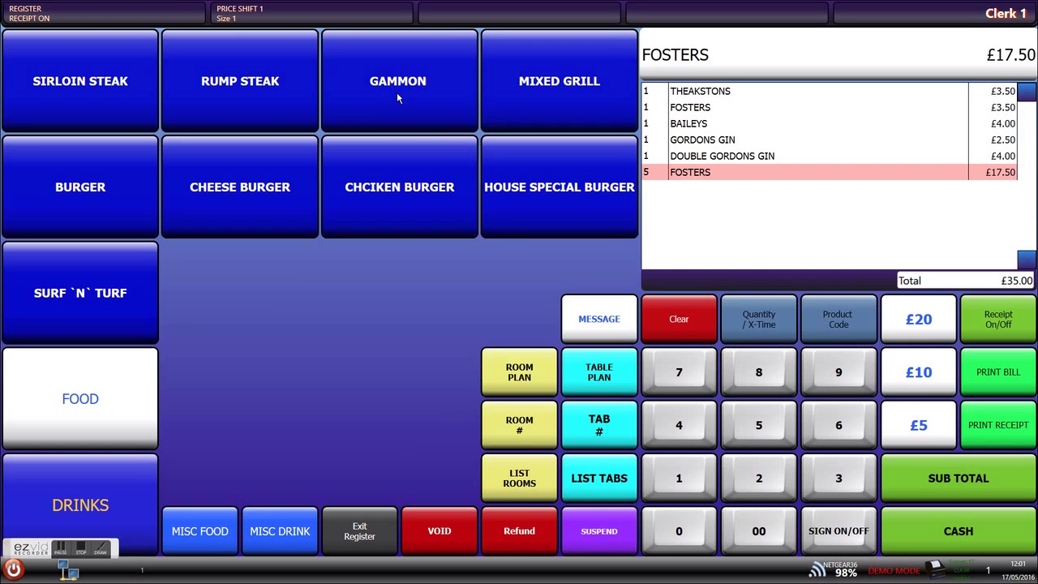
pyautogui.click(73, 81)
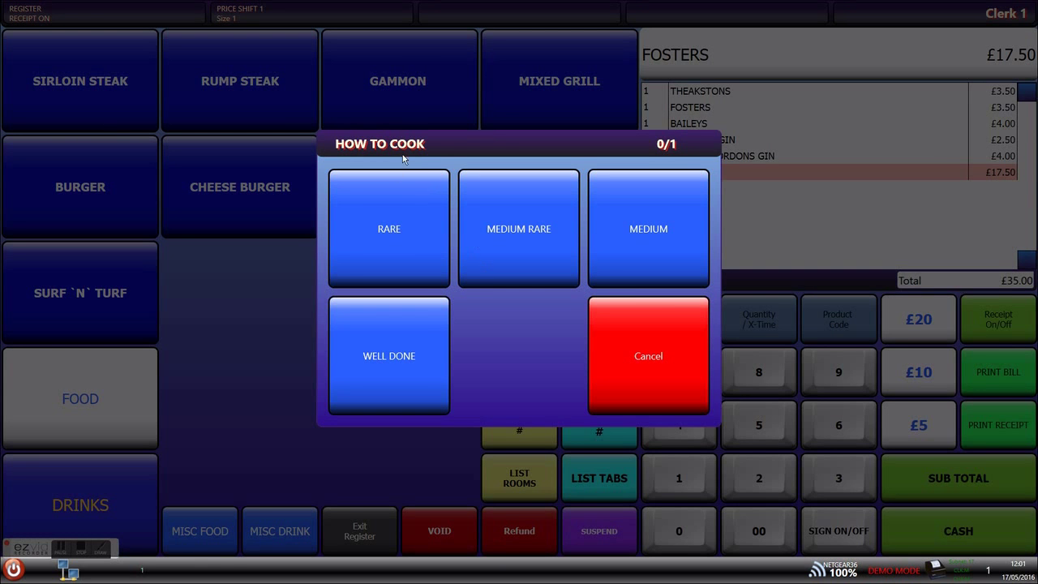
pyautogui.click(664, 214)
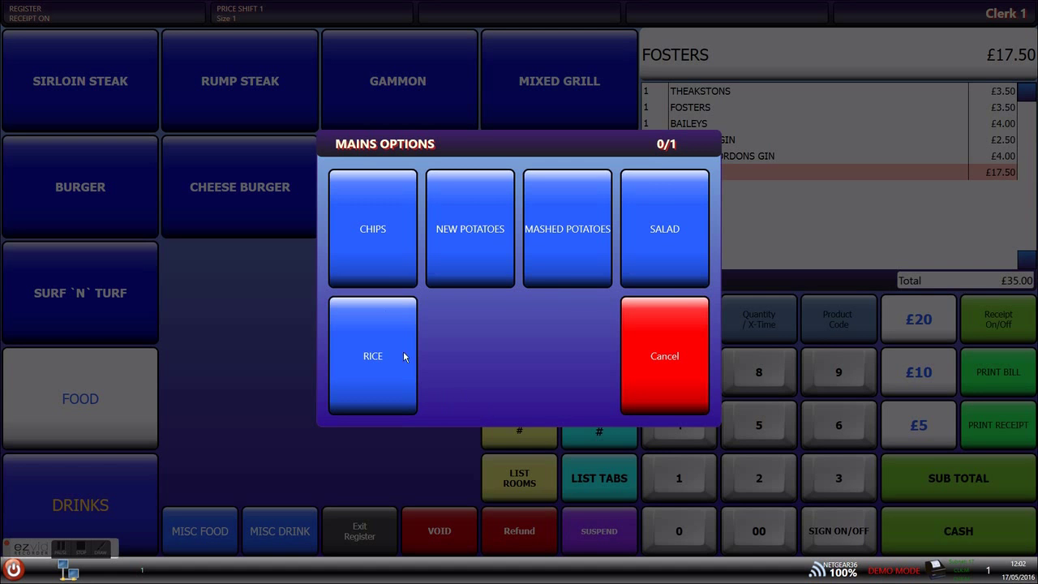
pyautogui.click(379, 225)
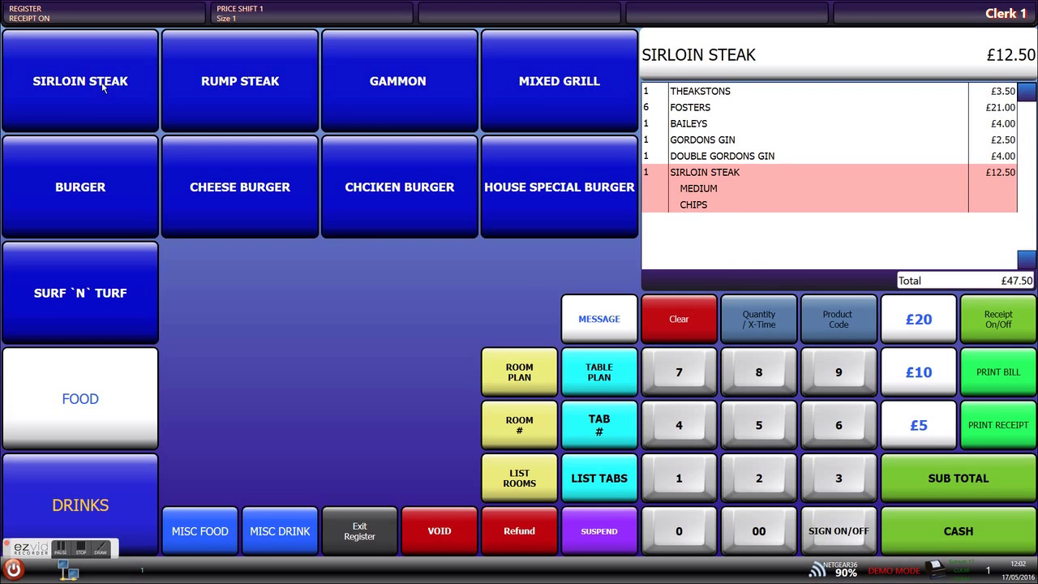
# Add a gammon with chips and return to the drinks page
pyautogui.click(431, 80)
pyautogui.click(373, 203)
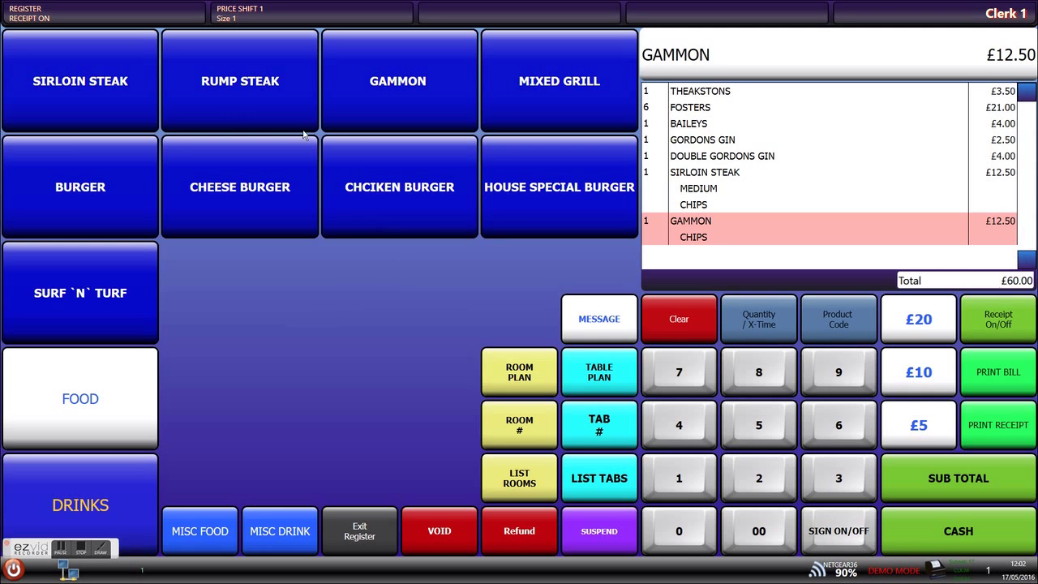
pyautogui.click(68, 466)
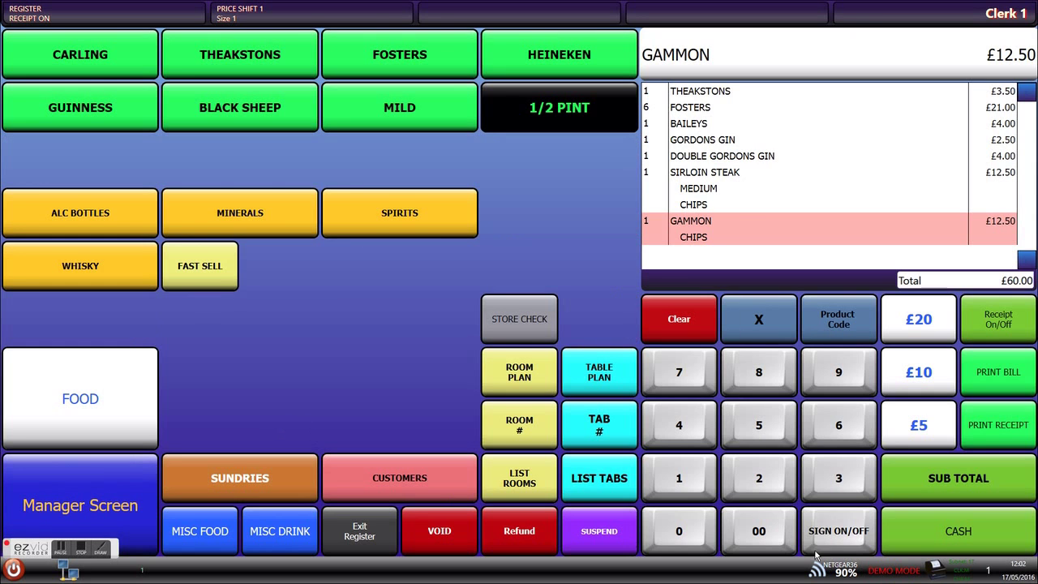
# Subtotal the sale, pay it with three £20 cash tenders, and cancel the receipt print
pyautogui.click(922, 482)
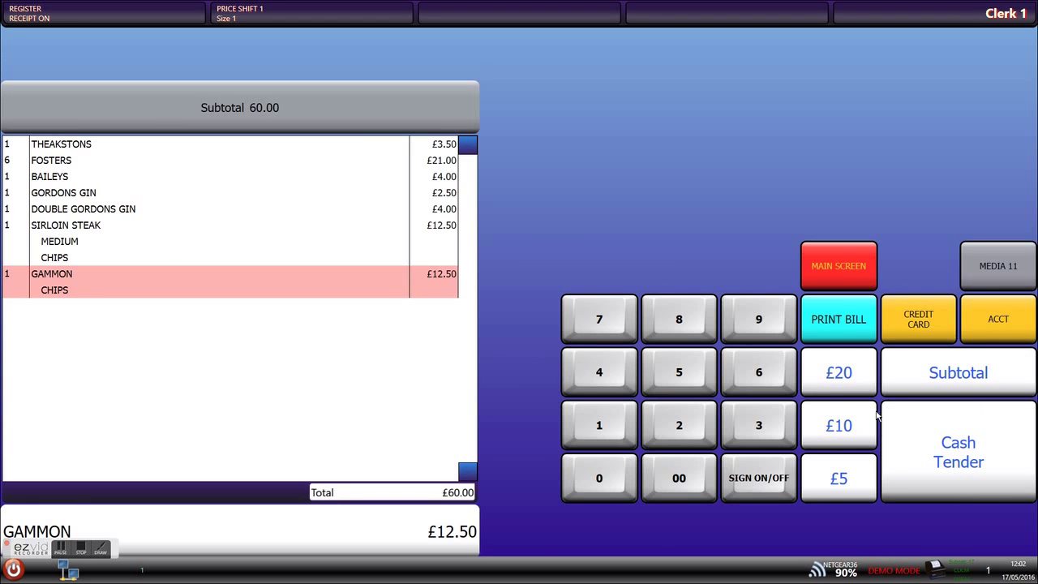
pyautogui.click(843, 373)
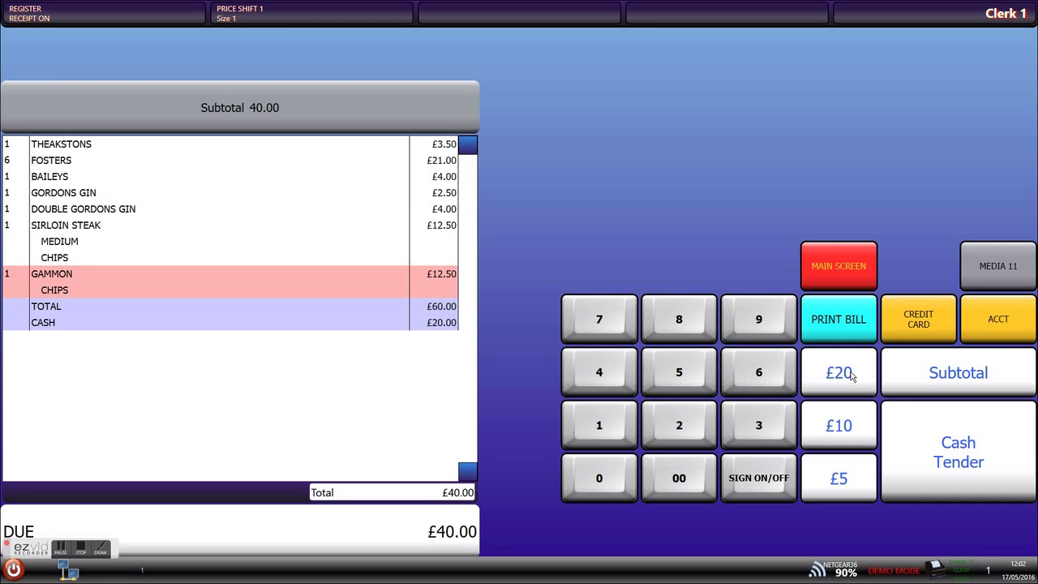
pyautogui.click(843, 374)
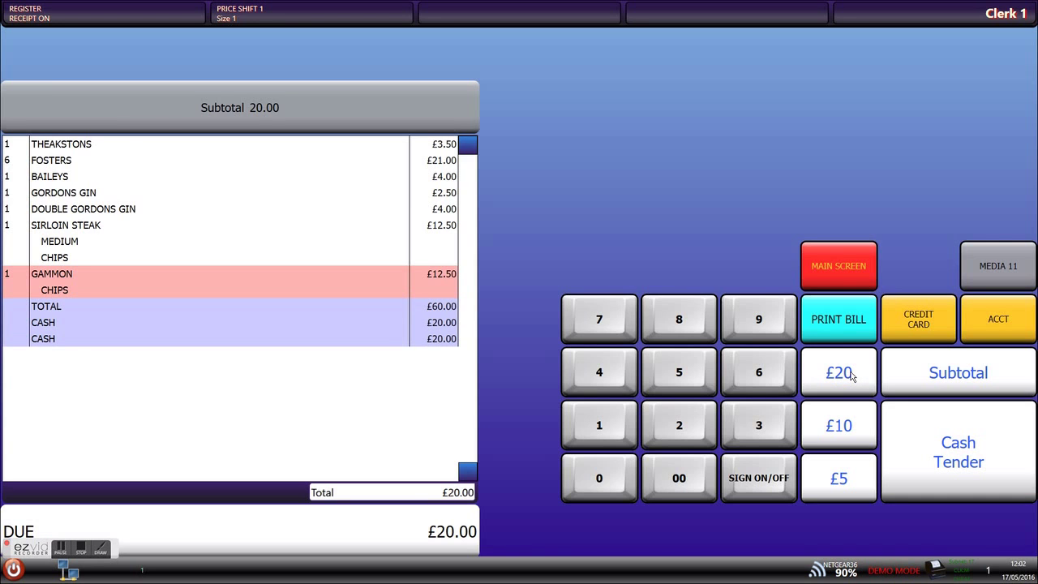
pyautogui.click(843, 373)
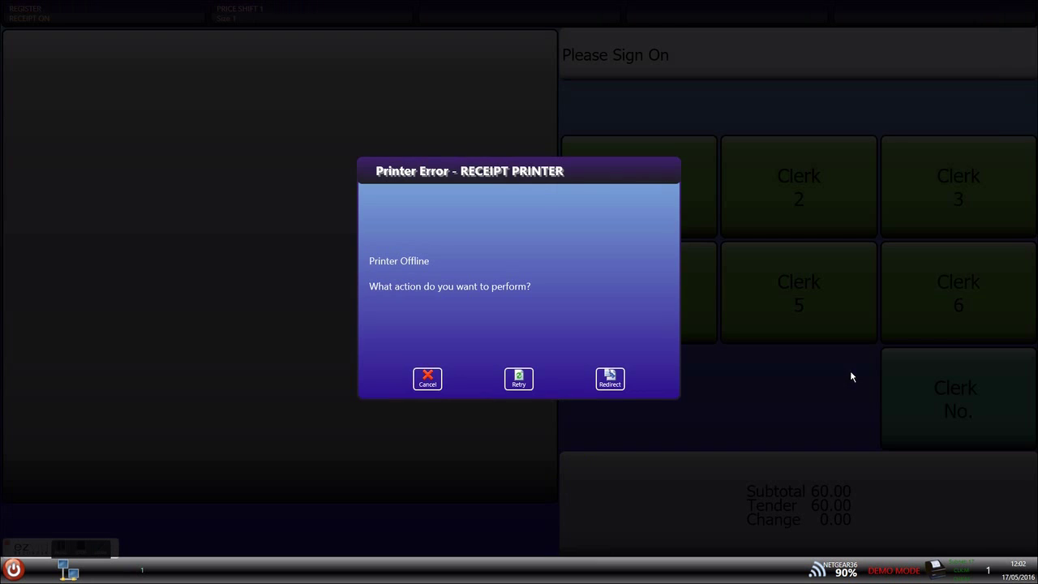
pyautogui.click(433, 384)
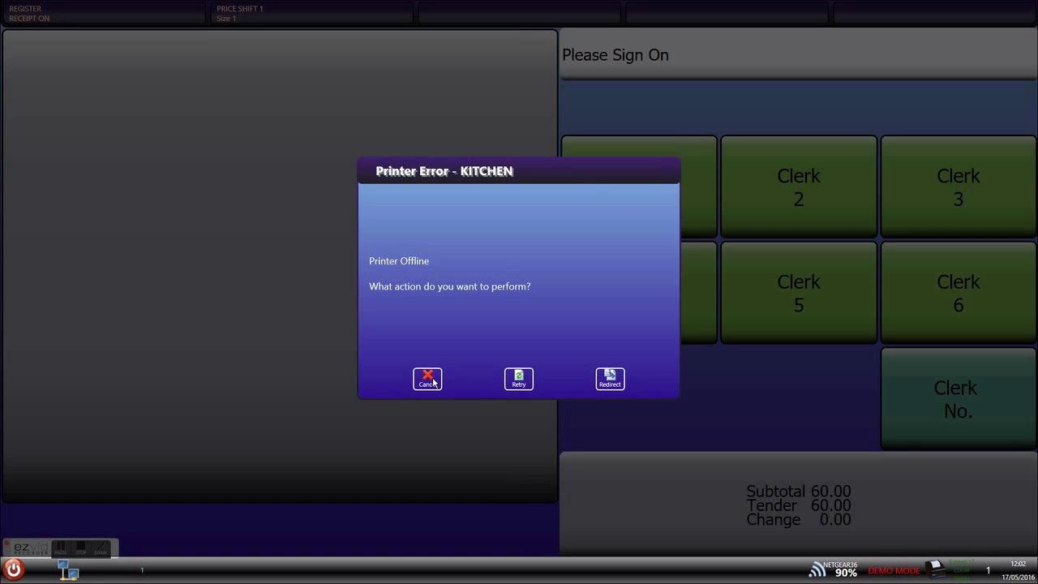
# Cancel the kitchen print and sign on as Clerk 1
pyautogui.click(433, 381)
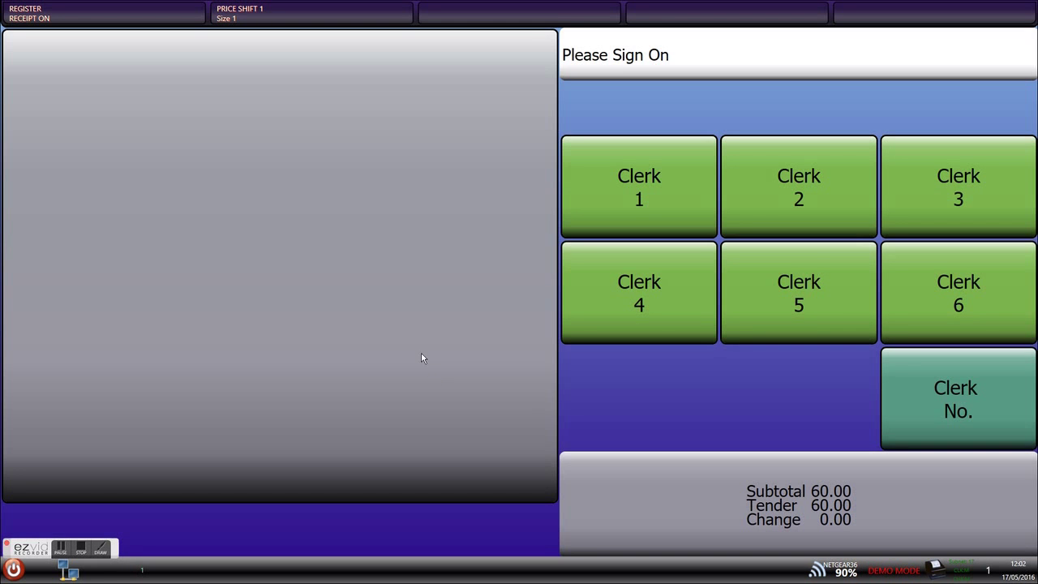
pyautogui.click(616, 187)
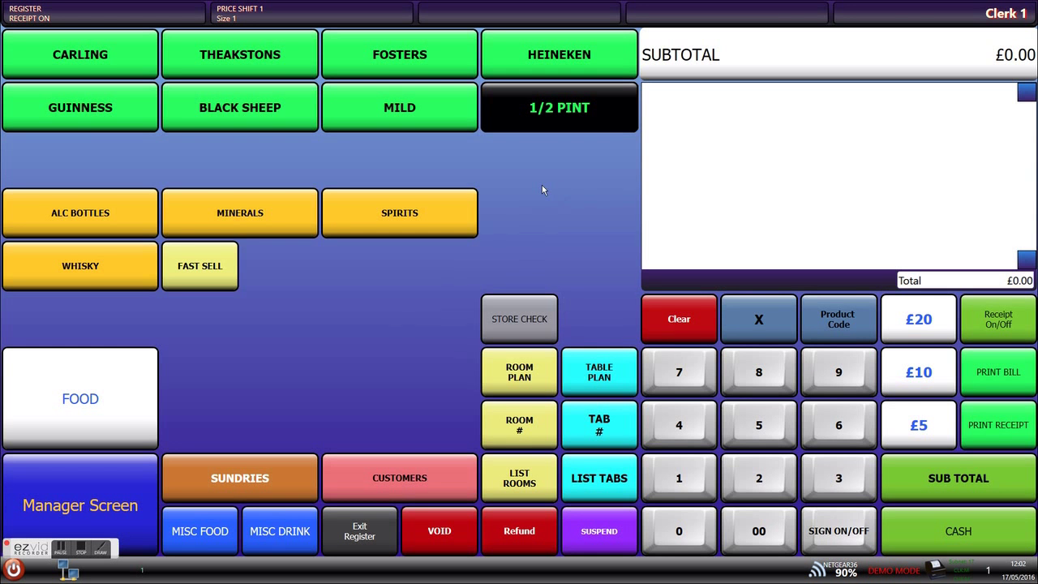
# Add a lasagne with chips from the food mains to the sale
pyautogui.click(120, 397)
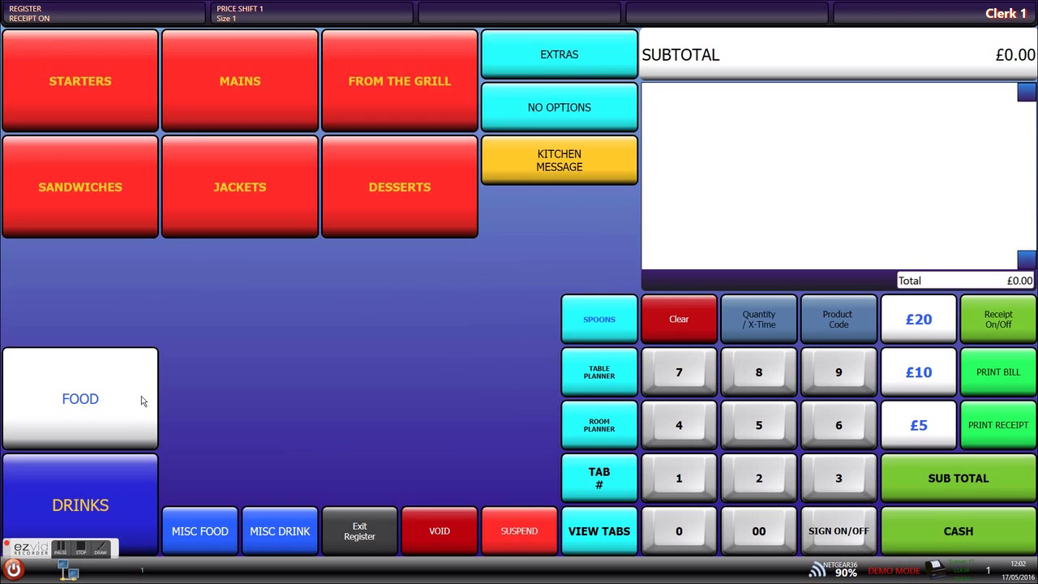
pyautogui.click(218, 83)
pyautogui.click(250, 89)
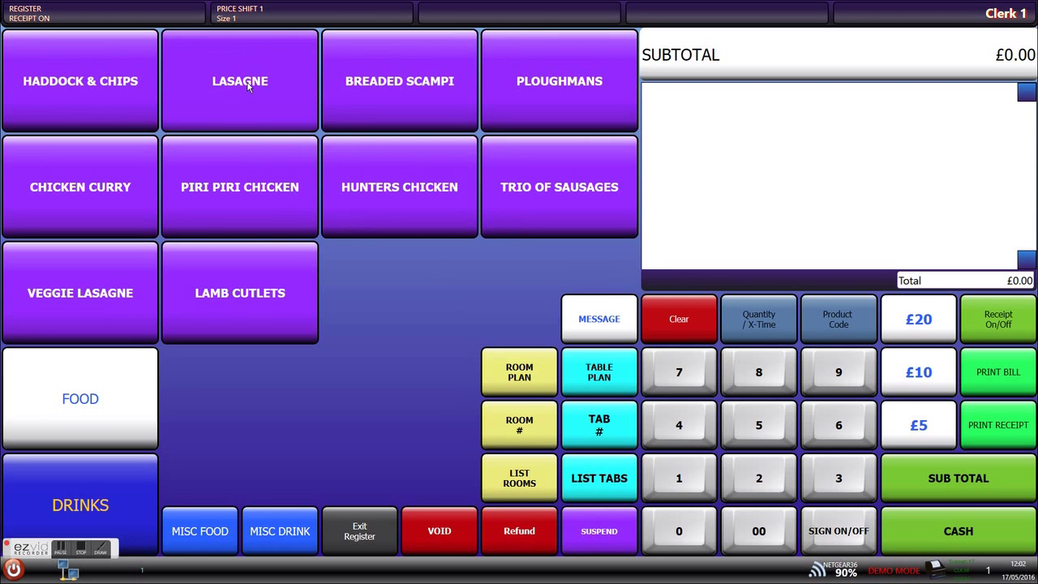
pyautogui.click(364, 204)
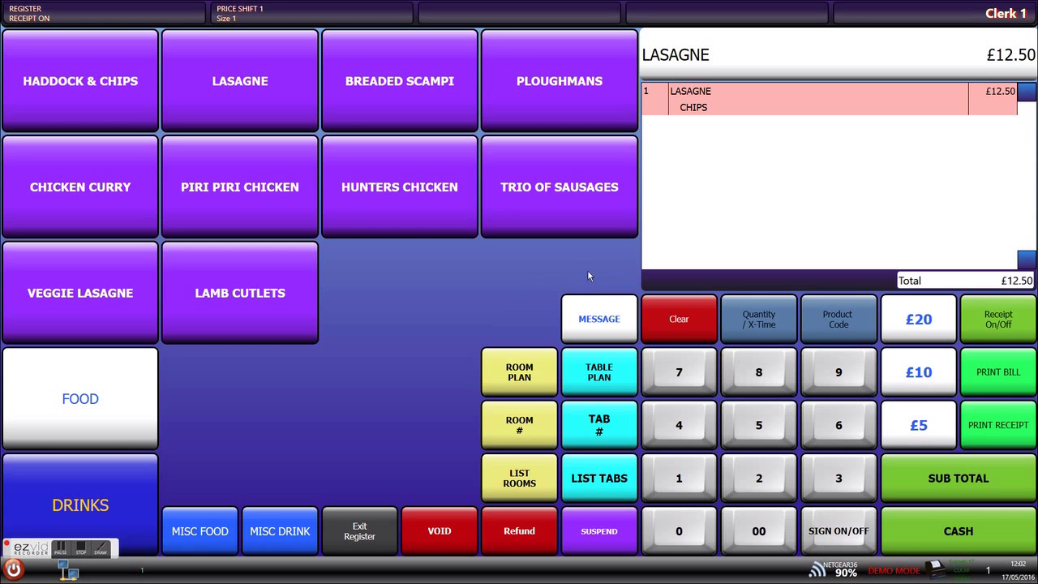
# Attach two kitchen messages to the lasagne: "no peas" and "no salad"
pyautogui.click(597, 316)
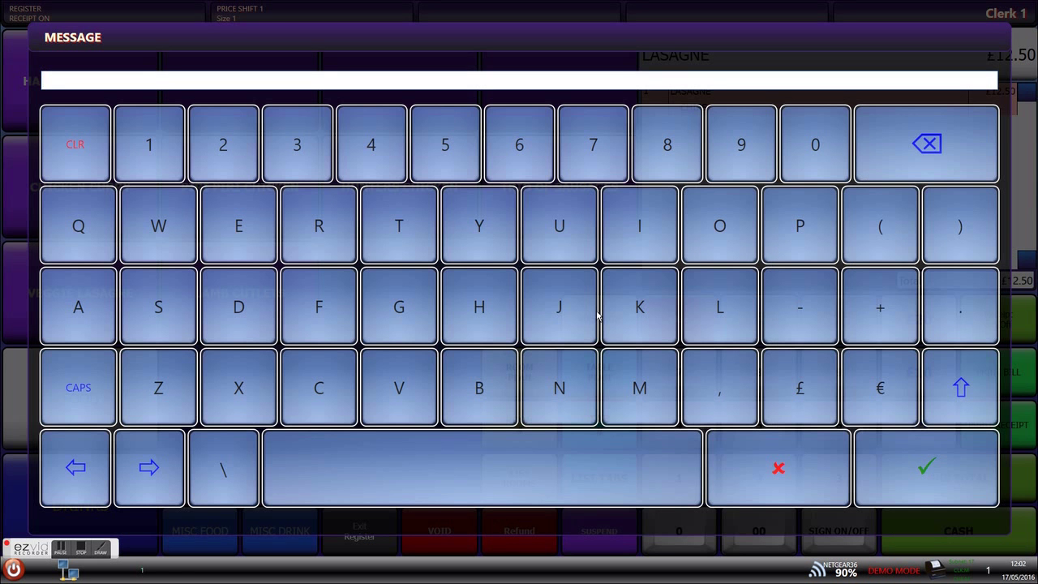
pyautogui.write('no peas')
pyautogui.press('Return')
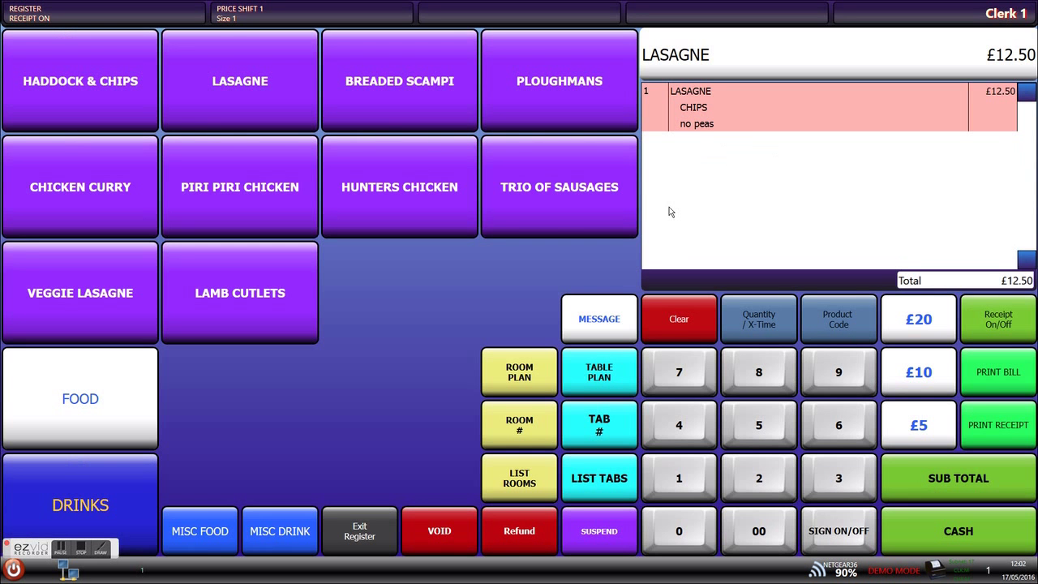
pyautogui.click(600, 318)
pyautogui.write('no salad')
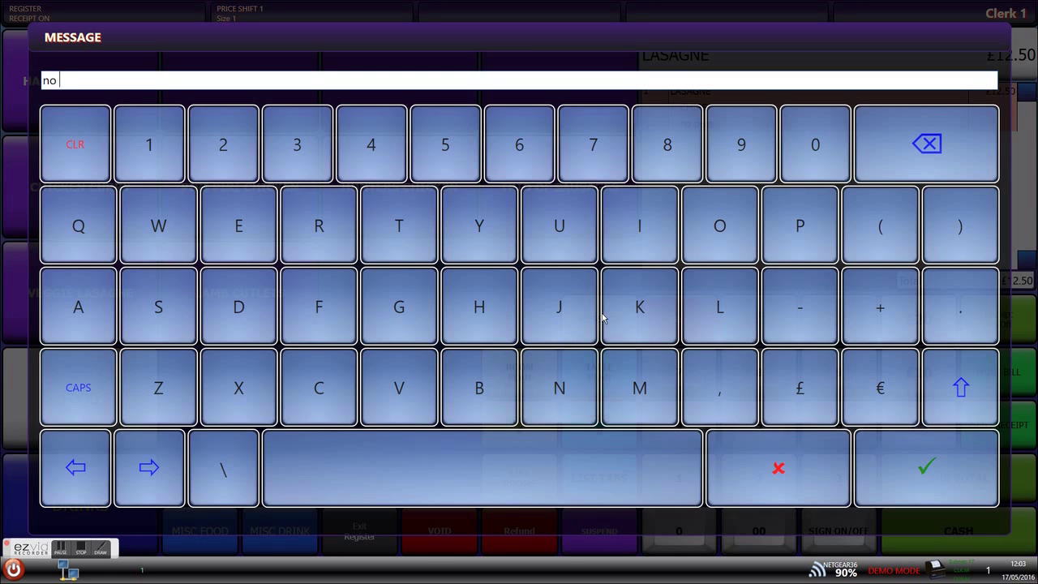
pyautogui.click(868, 464)
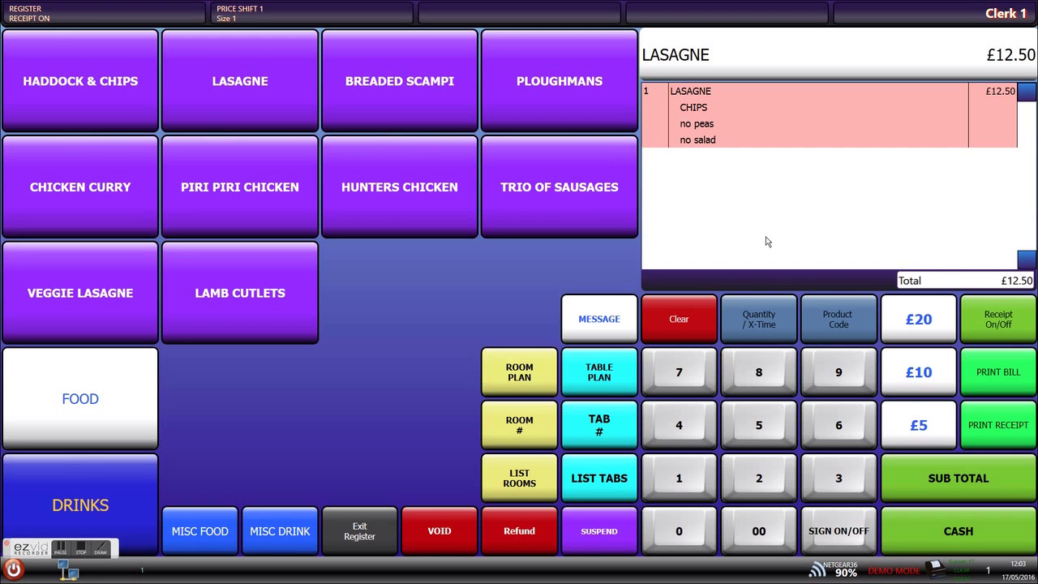
# Subtotal the lasagne sale, pay it with a £20 cash tender, and cancel the pending prints
pyautogui.click(944, 475)
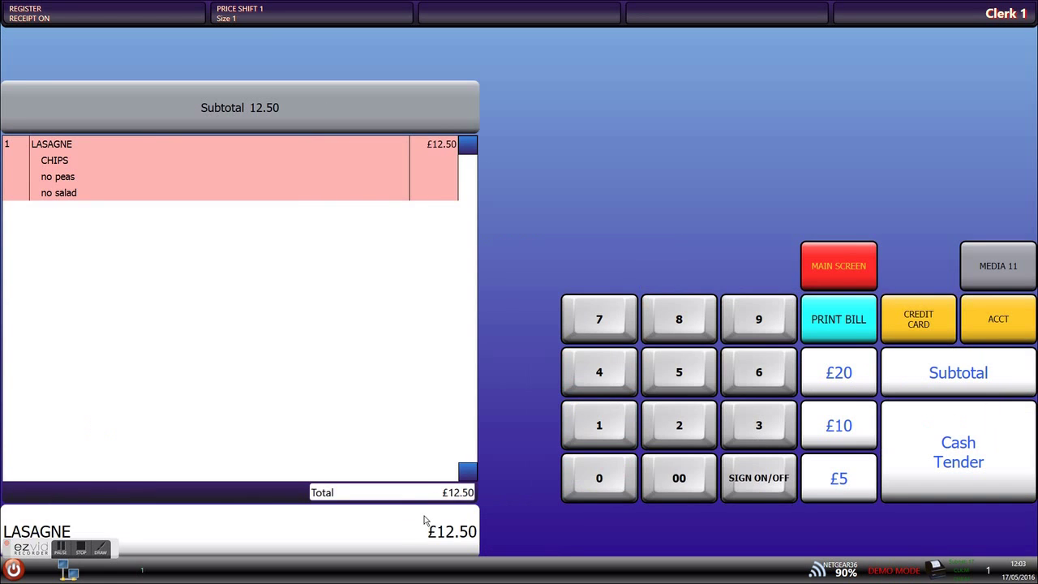
pyautogui.click(853, 378)
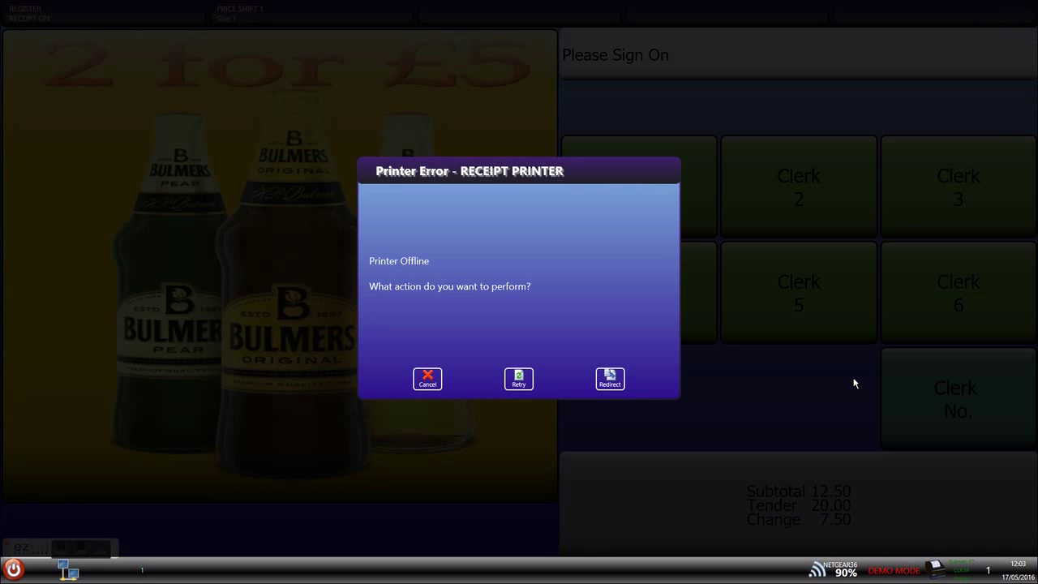
pyautogui.click(429, 381)
pyautogui.click(428, 379)
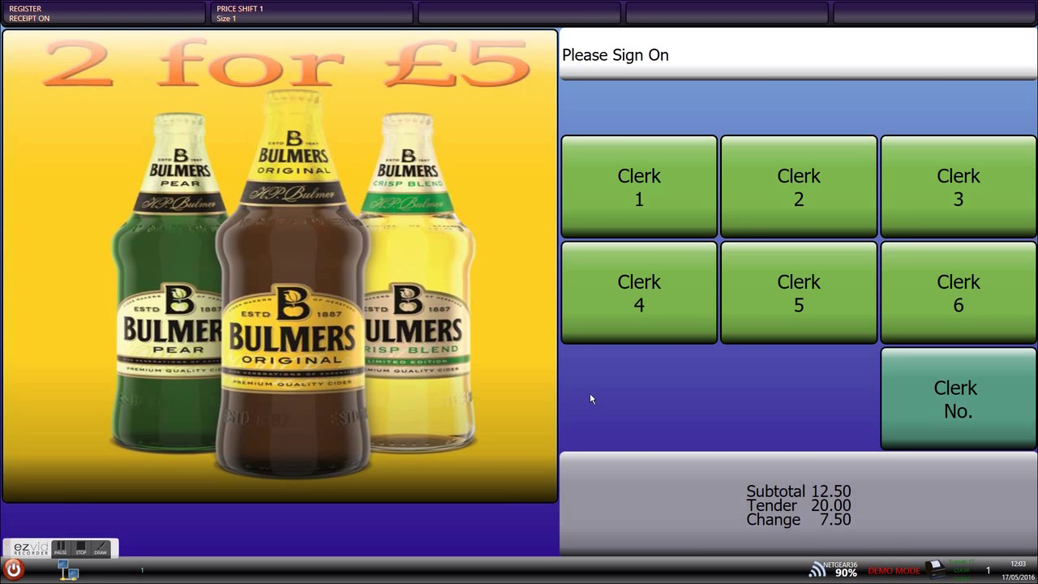
# Sign on as Clerk 1 and add a cheese jacket potato from the food jackets
pyautogui.click(603, 209)
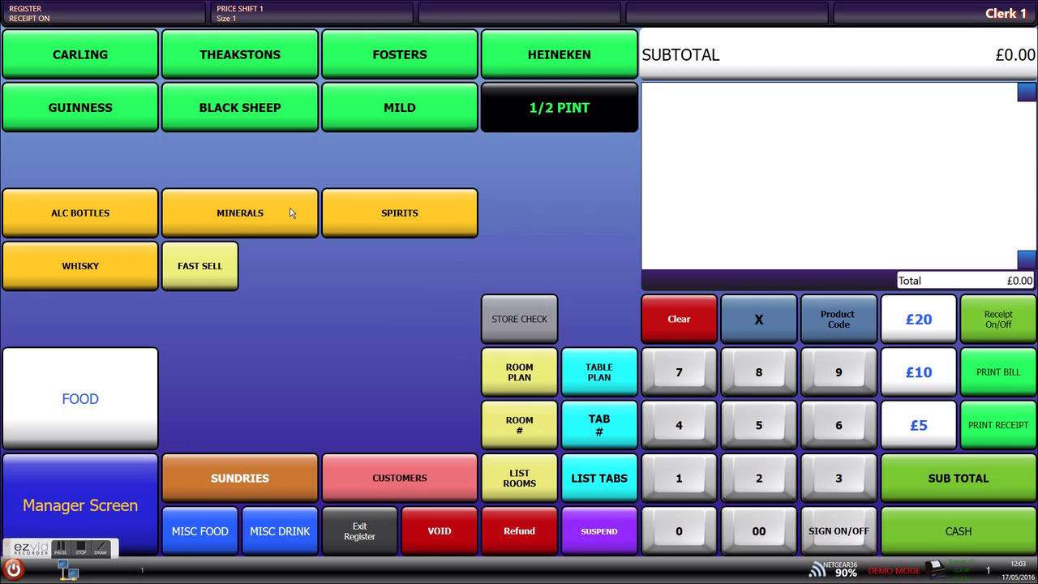
pyautogui.click(98, 384)
pyautogui.click(233, 187)
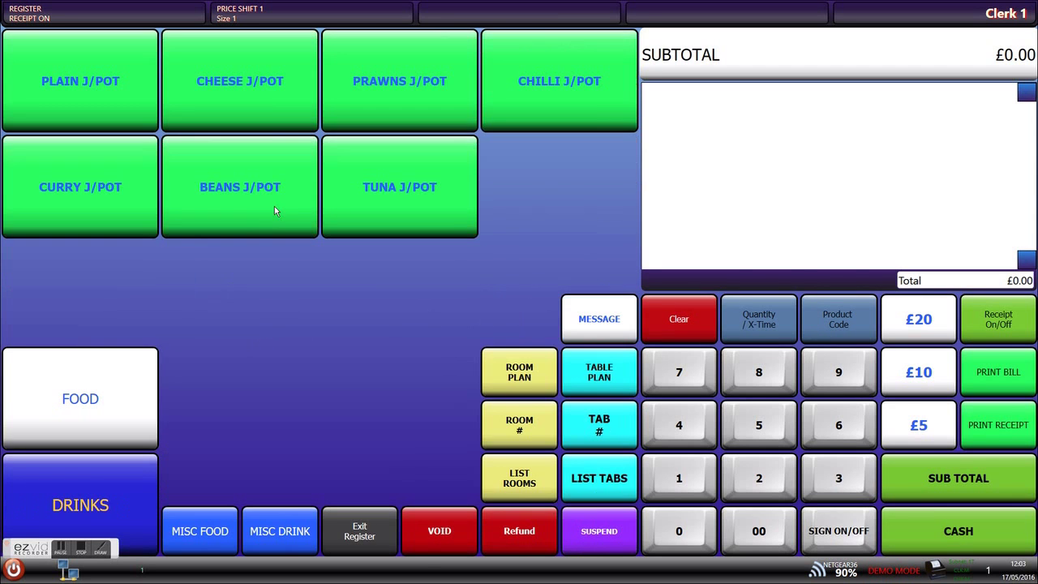
pyautogui.click(271, 95)
# Add a half pint of Carling from the drinks page to the sale
pyautogui.click(68, 501)
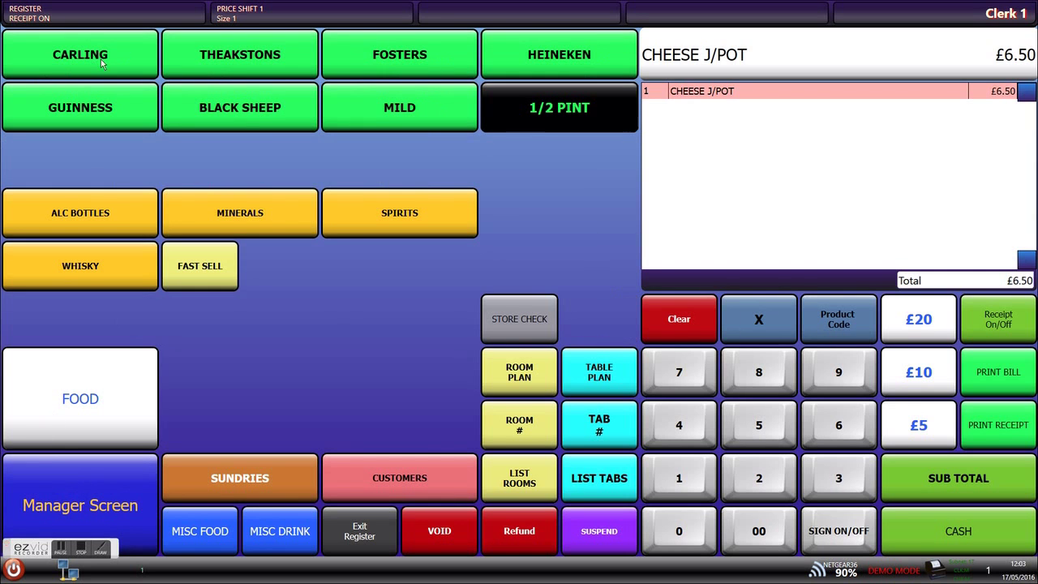
pyautogui.click(560, 120)
pyautogui.click(109, 51)
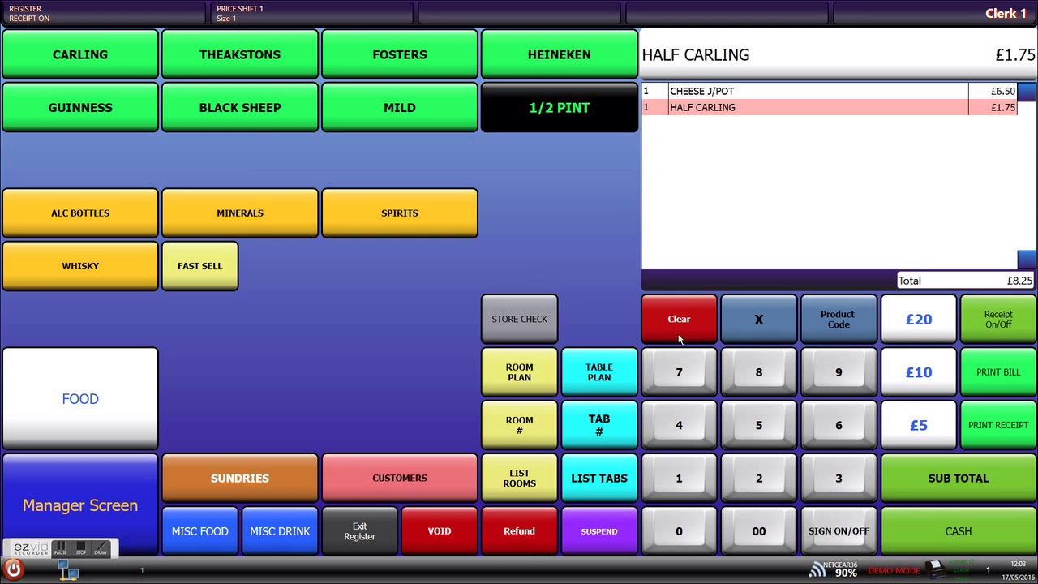
# Subtotal the sale, pay it by credit card, and cancel the pending prints
pyautogui.click(1000, 496)
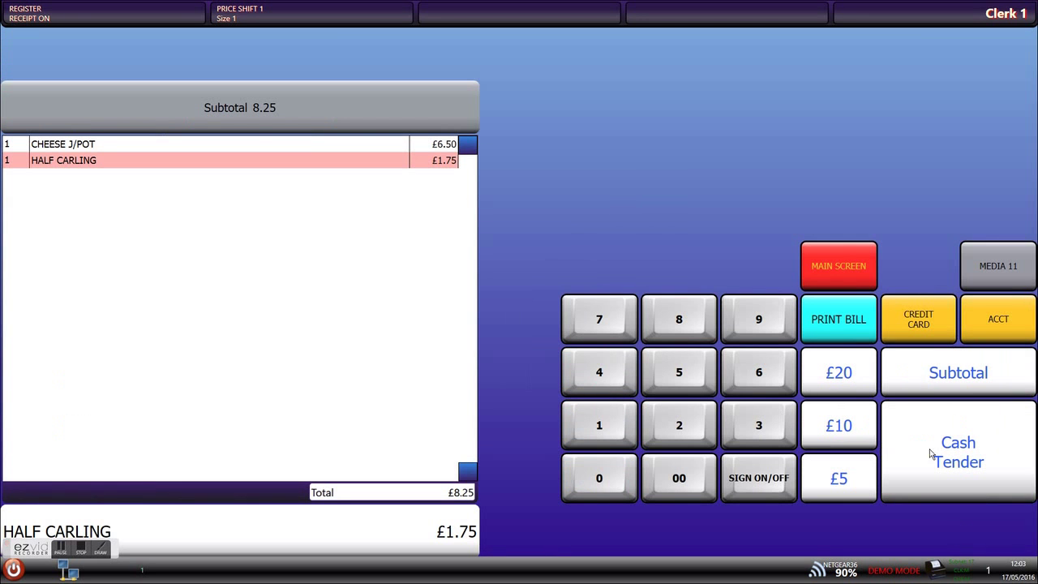
pyautogui.click(919, 324)
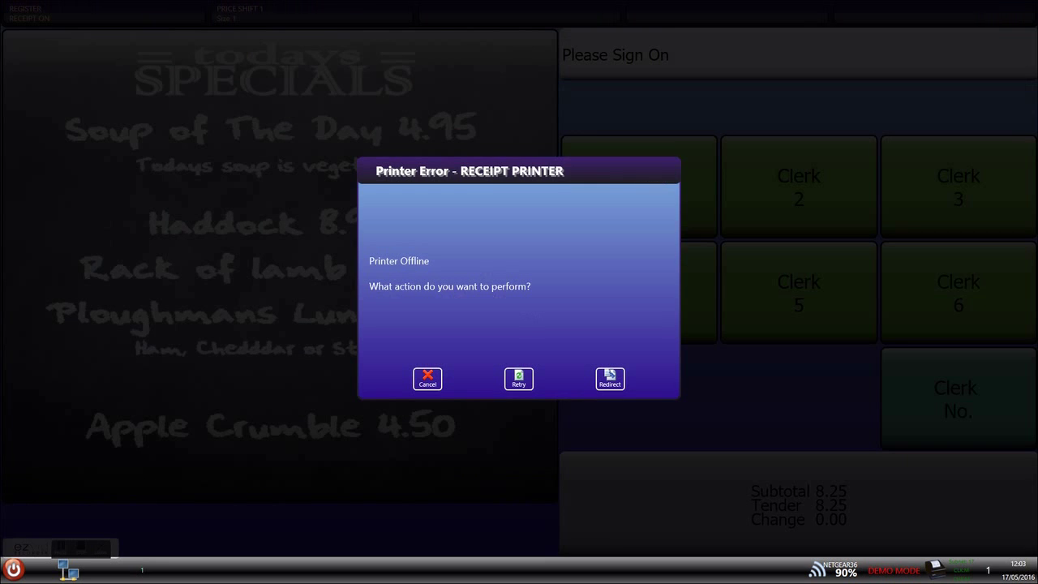
pyautogui.click(427, 382)
pyautogui.click(427, 381)
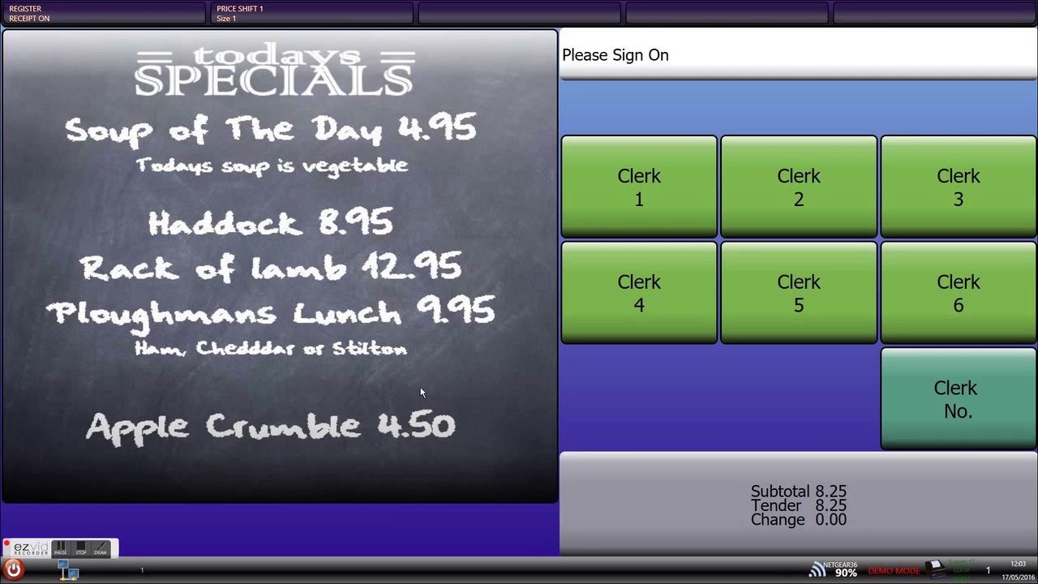
# As Clerk 1, ring up a Fosters and a Mild, and sign off with the sale still open
pyautogui.click(602, 154)
pyautogui.click(376, 69)
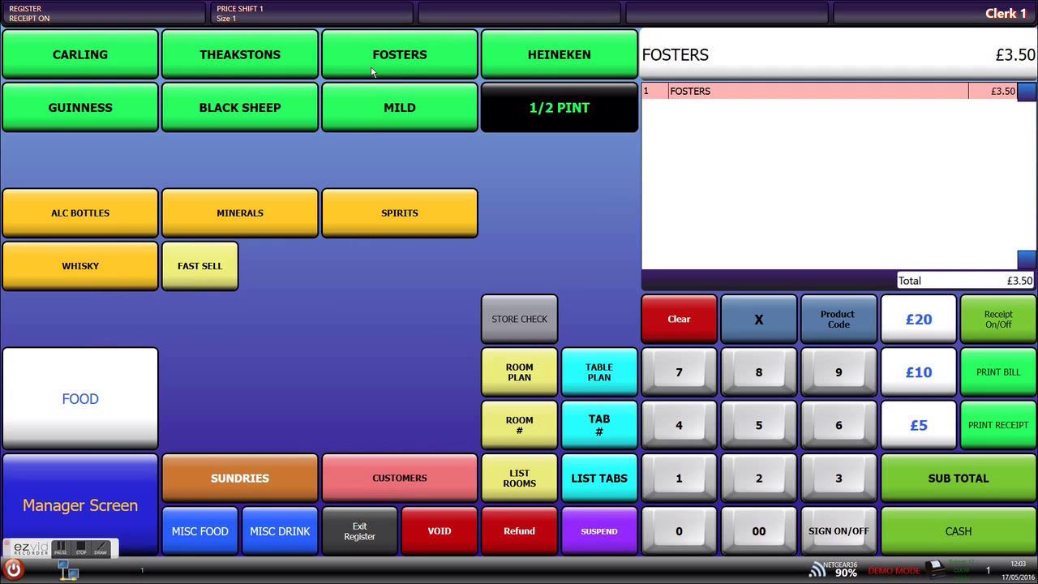
pyautogui.click(364, 110)
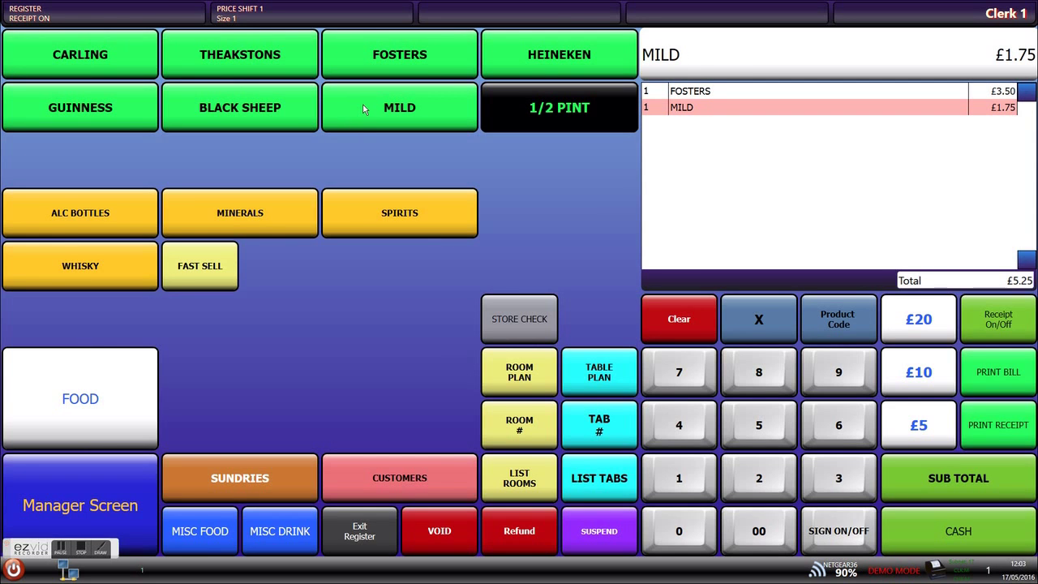
pyautogui.click(828, 523)
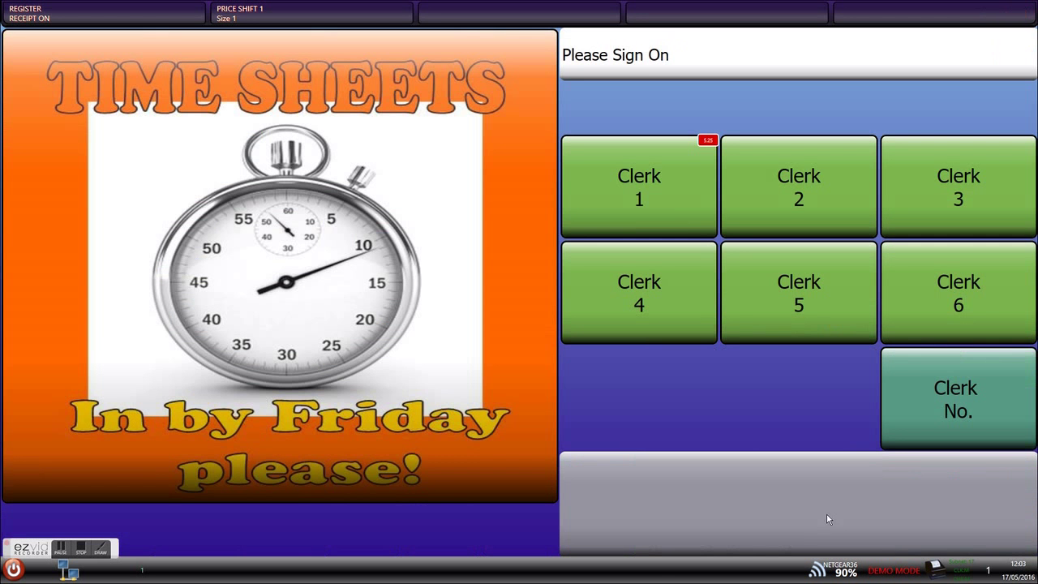
# As Clerk 2, ring up a Fosters, Theakstons, Black Sheep and Guinness, and sign off with the sale still open
pyautogui.click(785, 155)
pyautogui.click(407, 57)
pyautogui.click(291, 56)
pyautogui.click(239, 103)
pyautogui.click(136, 102)
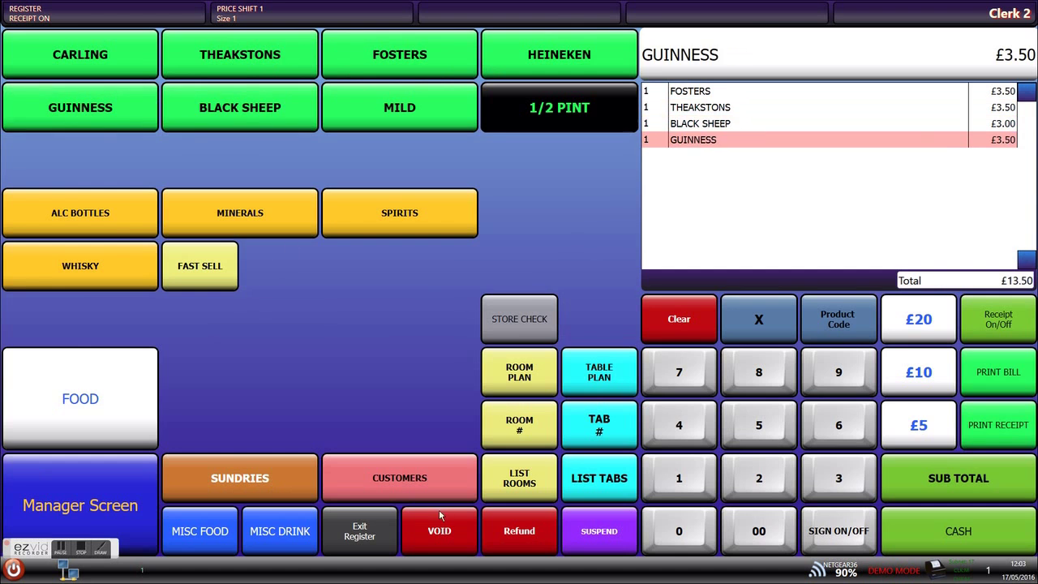
pyautogui.click(851, 536)
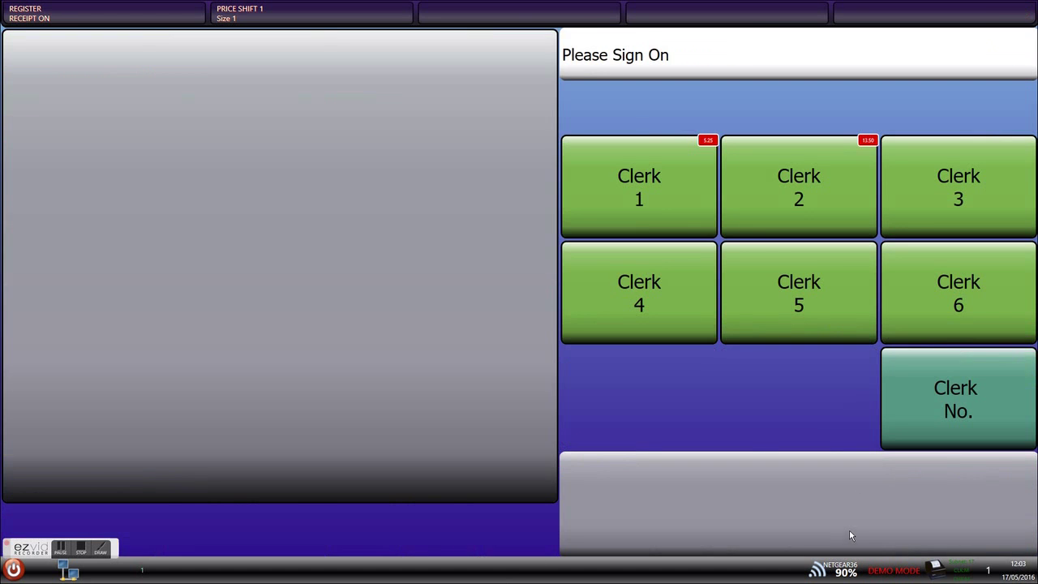
# Sign back on as Clerk 1 and add another Fosters and a Heineken to the open sale
pyautogui.click(601, 160)
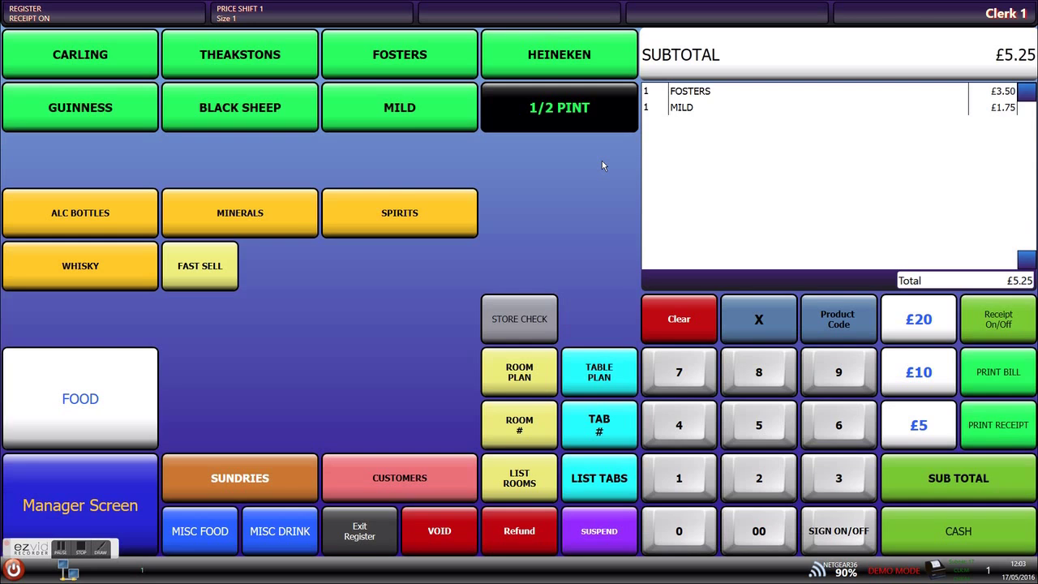
pyautogui.click(399, 54)
pyautogui.click(559, 55)
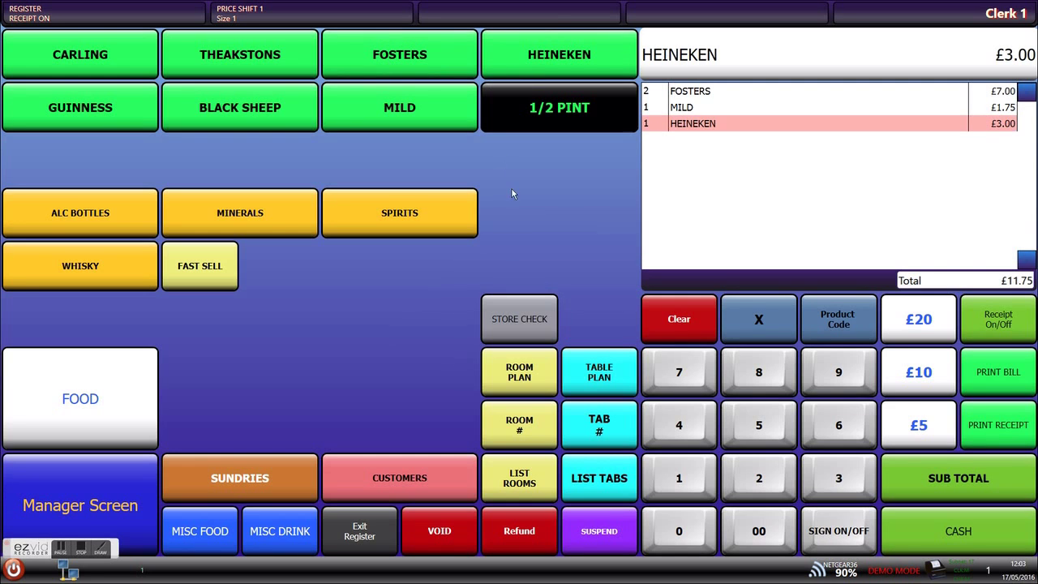
# Subtotal Clerk 1's sale, pay the exact amount in cash, and cancel the receipt print
pyautogui.click(926, 485)
pyautogui.click(965, 454)
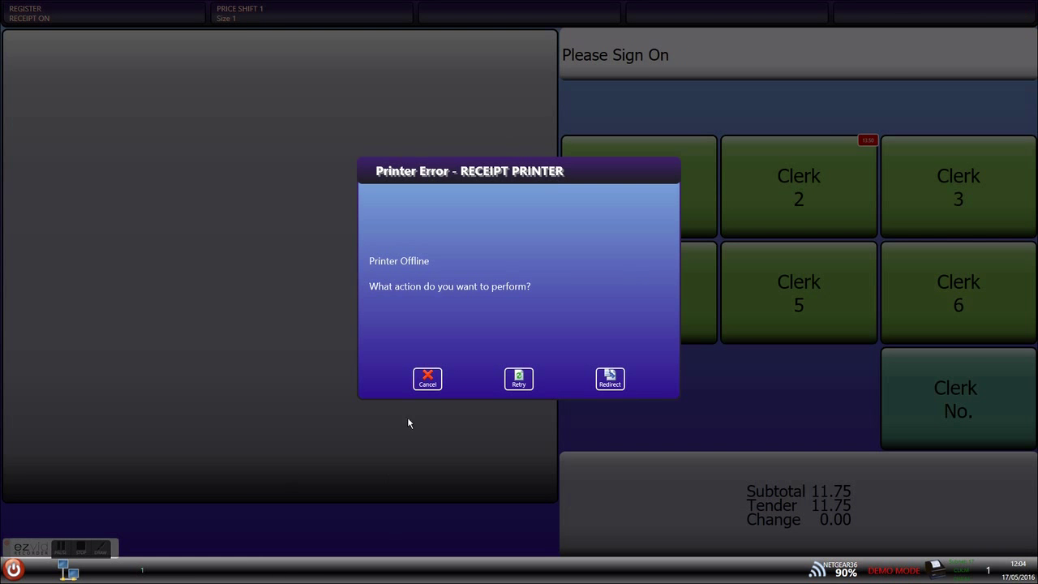
pyautogui.click(427, 379)
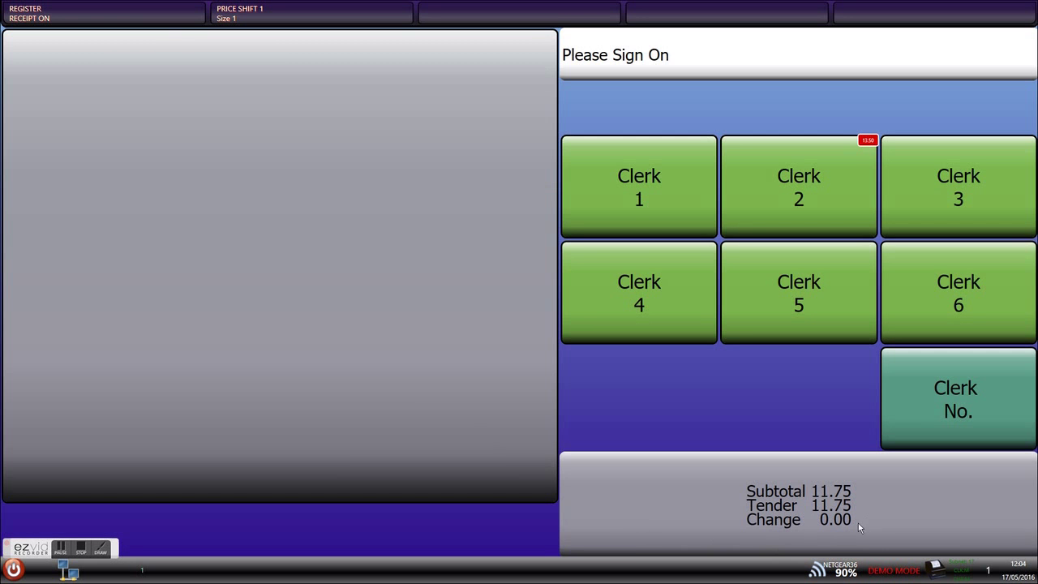